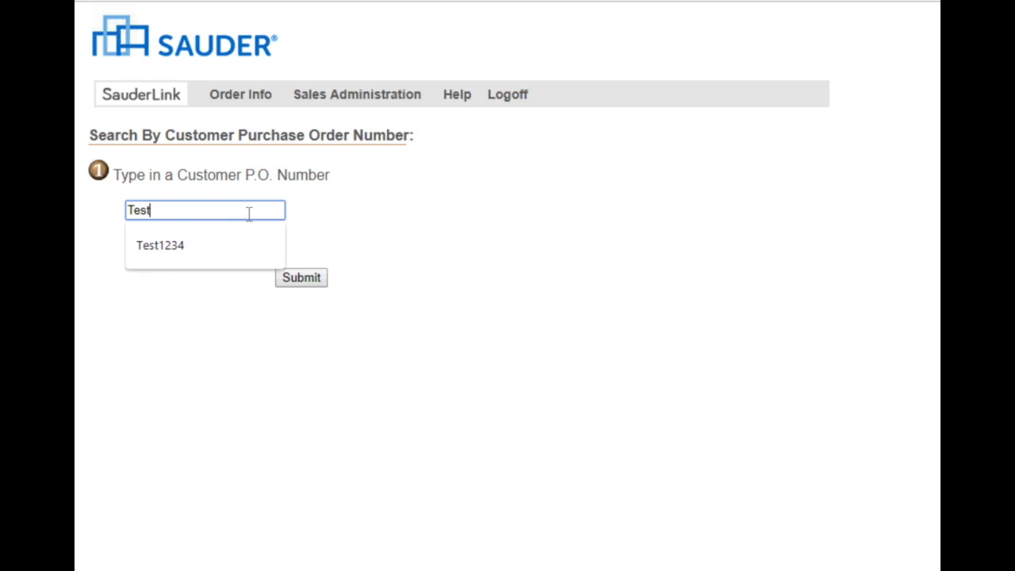
# Search for the order by the test customer purchase order number and open the matching Sauder order.
pyautogui.write('1234')
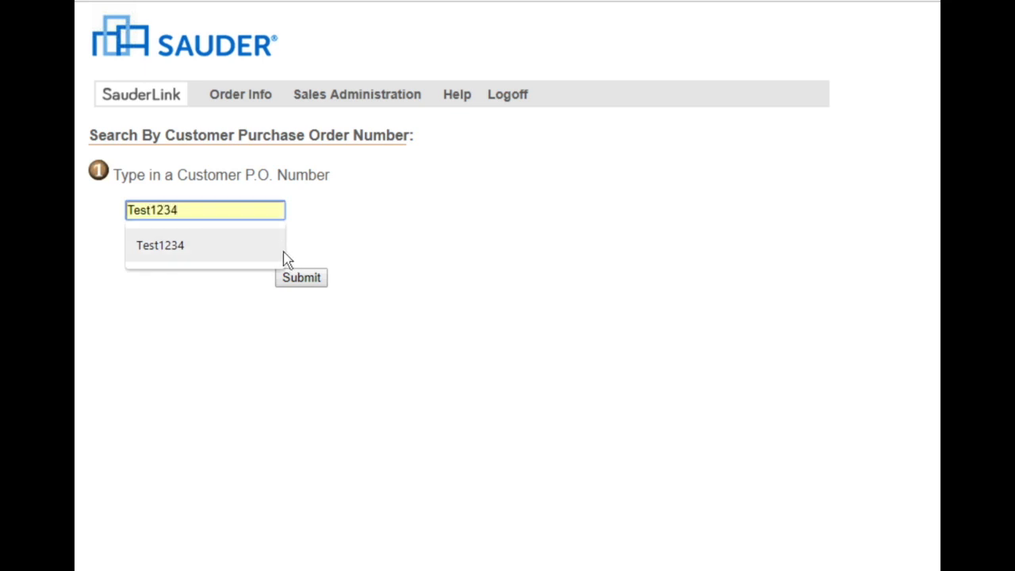
pyautogui.click(308, 285)
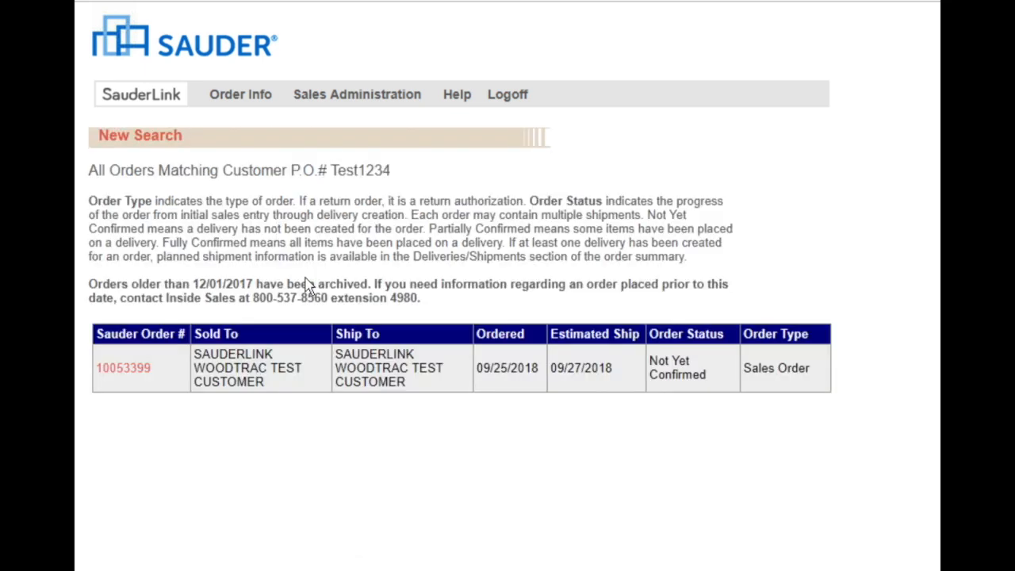
pyautogui.click(140, 370)
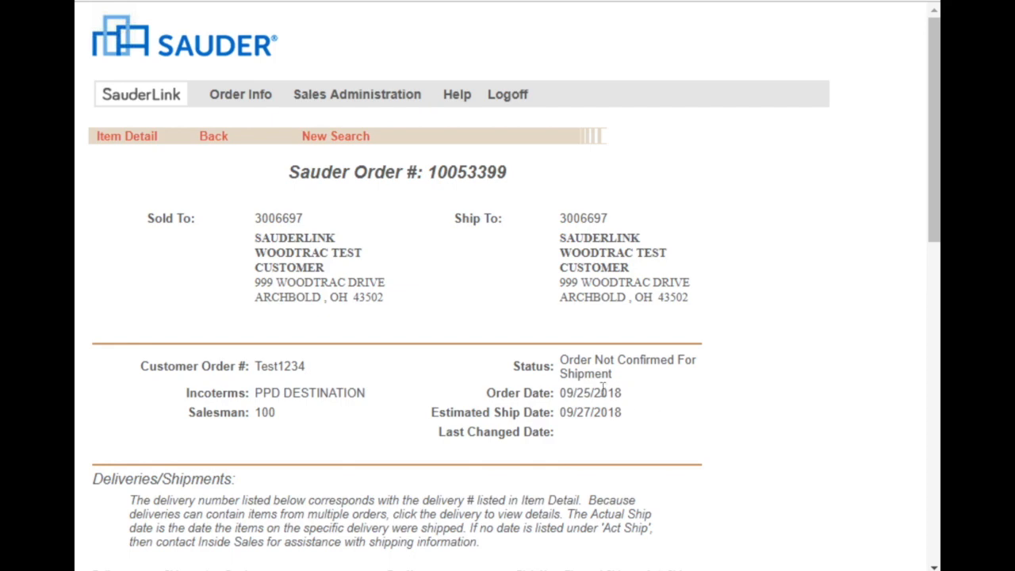
# Examine the order's status, shipment section, item detail, list prices, subtotal and discount allowance.
pyautogui.scroll(-10, 647, 386)
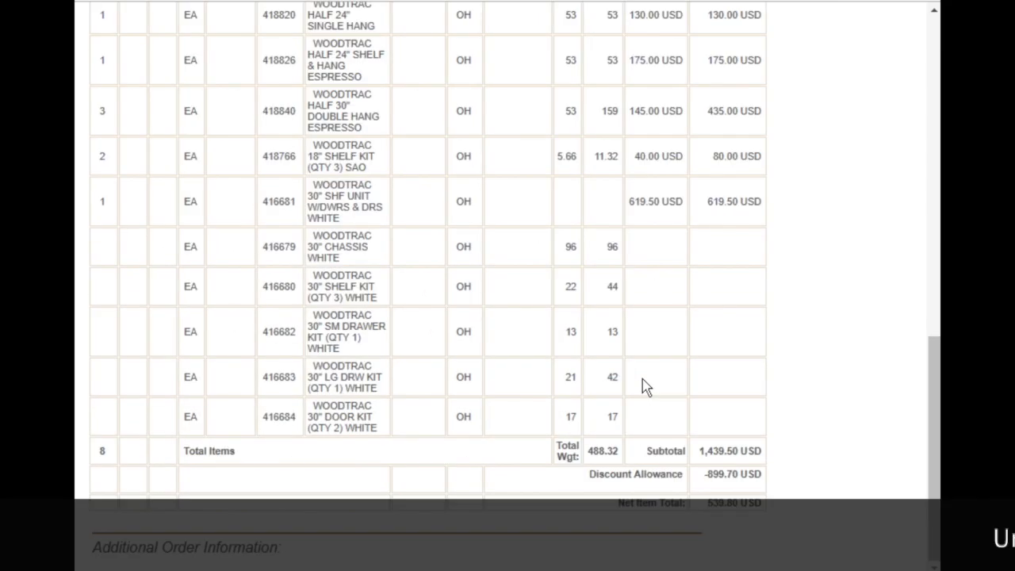
pyautogui.scroll(5, 647, 386)
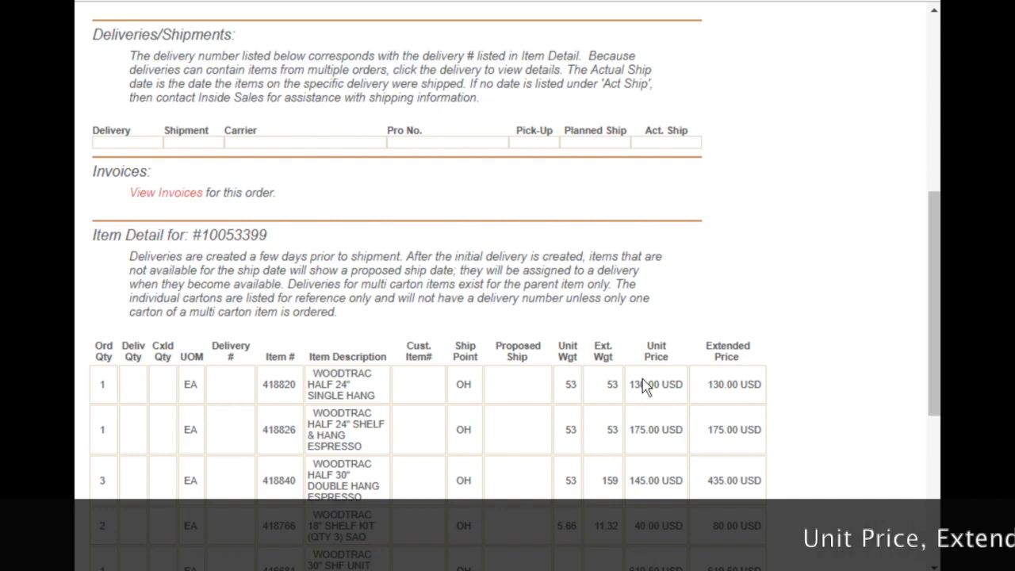
pyautogui.scroll(2, 646, 385)
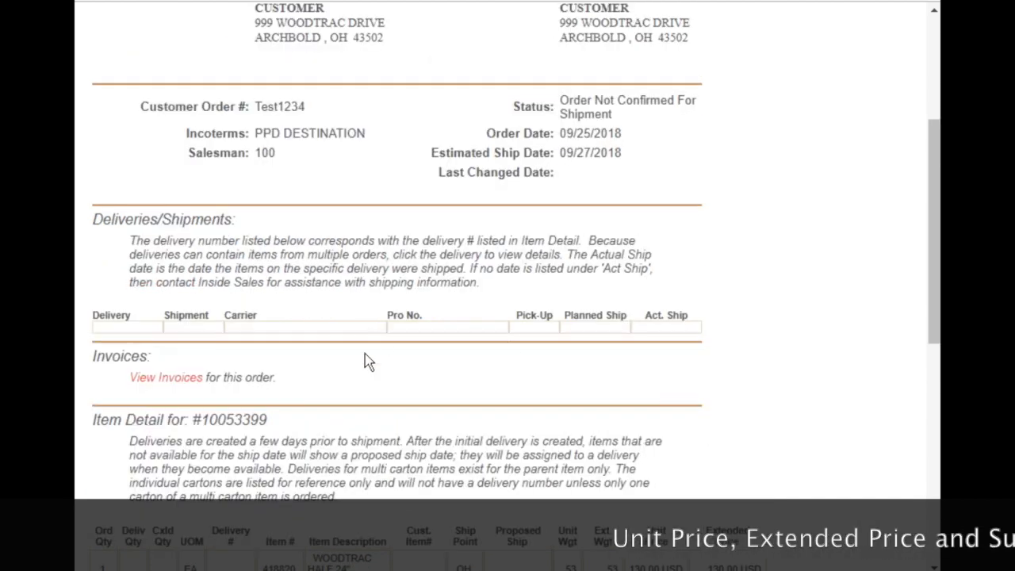
pyautogui.scroll(-2, 363, 385)
pyautogui.scroll(-2, 362, 386)
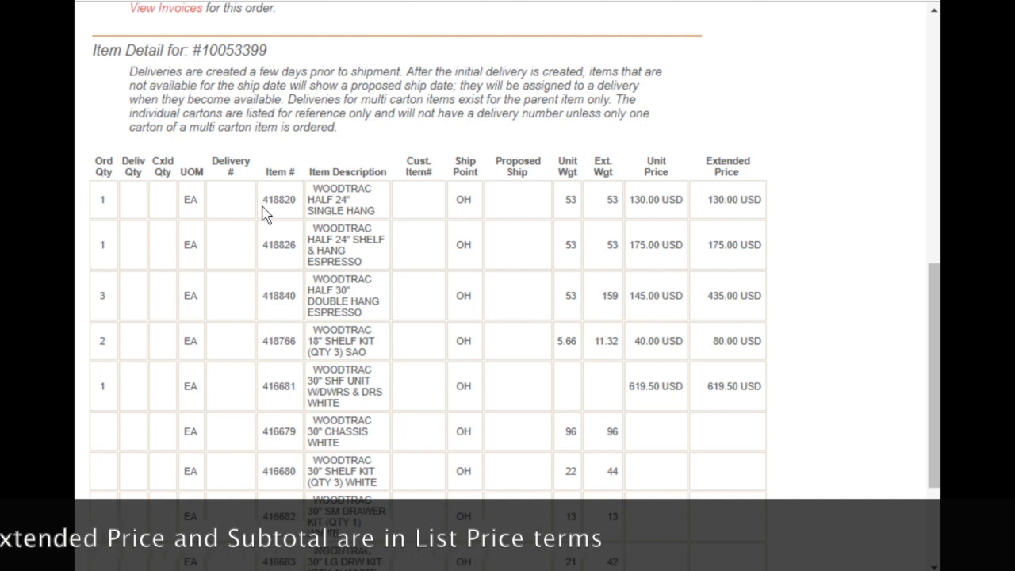
pyautogui.scroll(-3, 693, 274)
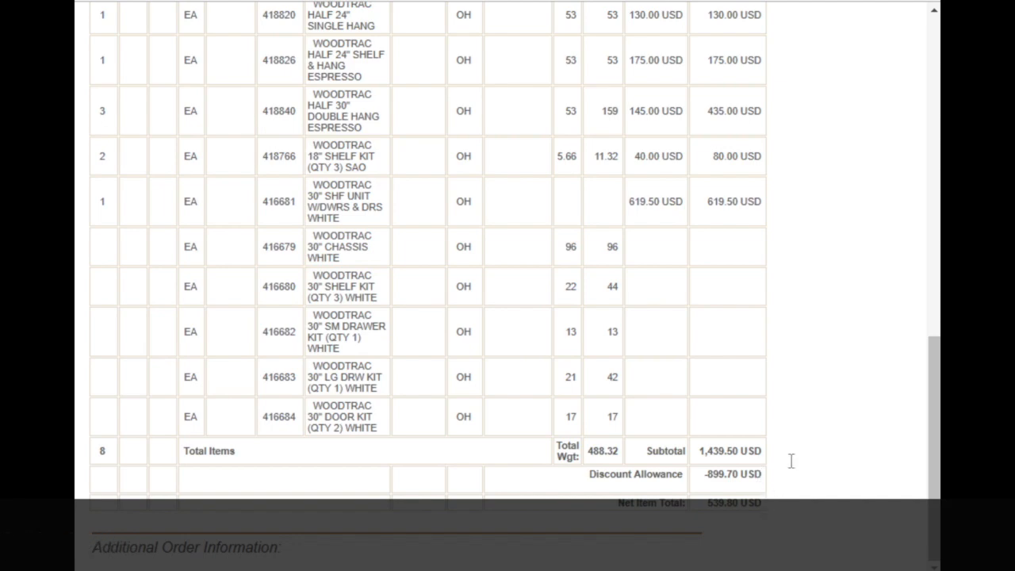
pyautogui.scroll(10, 802, 422)
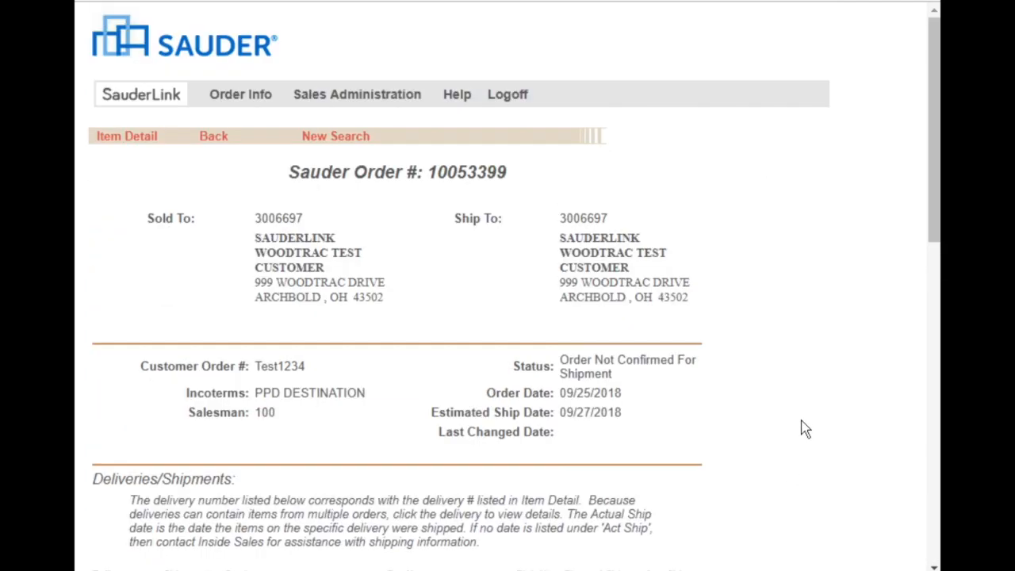
# Run an order inquiry by Ship To Location for SAUDERLINK WOODTRAC TEST CUSTOMER and open the order dated 07/19/2018.
pyautogui.click(229, 97)
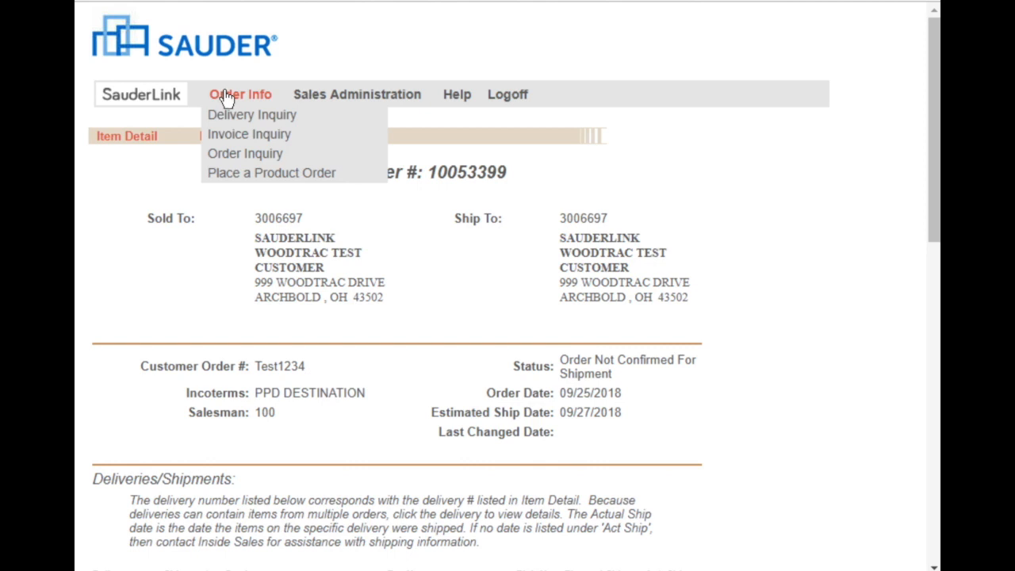
pyautogui.click(235, 154)
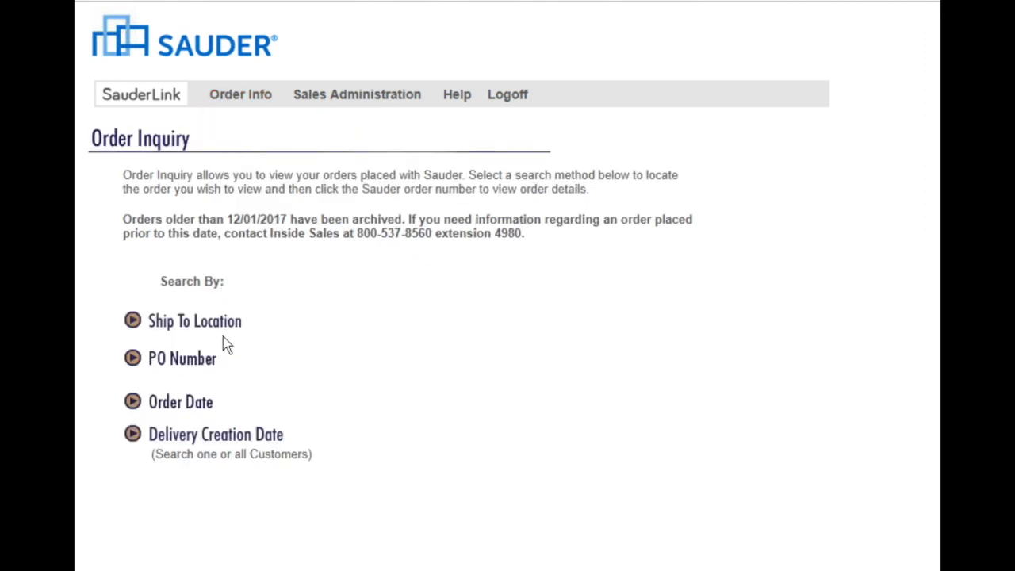
pyautogui.click(225, 329)
pyautogui.click(232, 190)
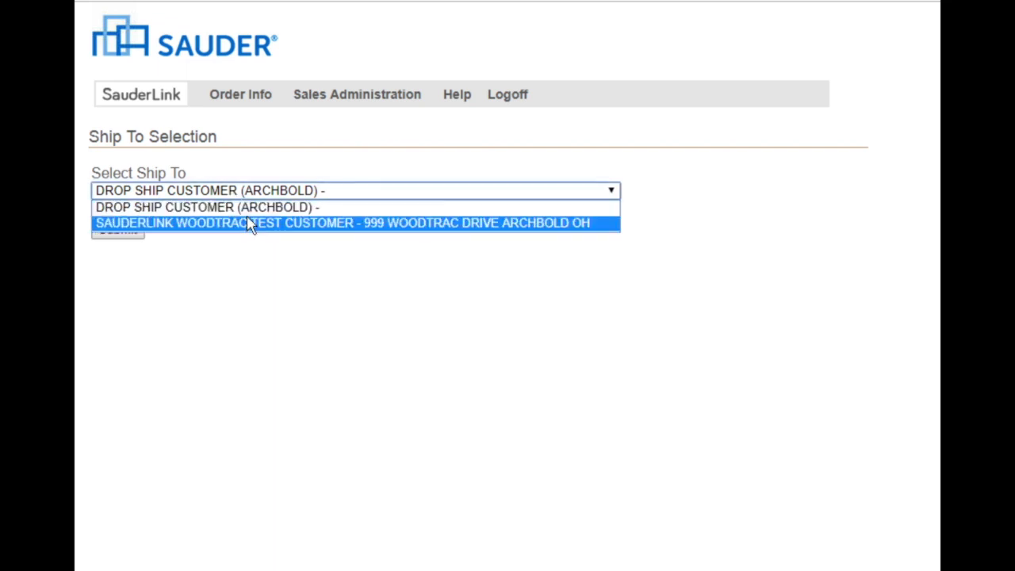
pyautogui.click(246, 223)
pyautogui.click(131, 232)
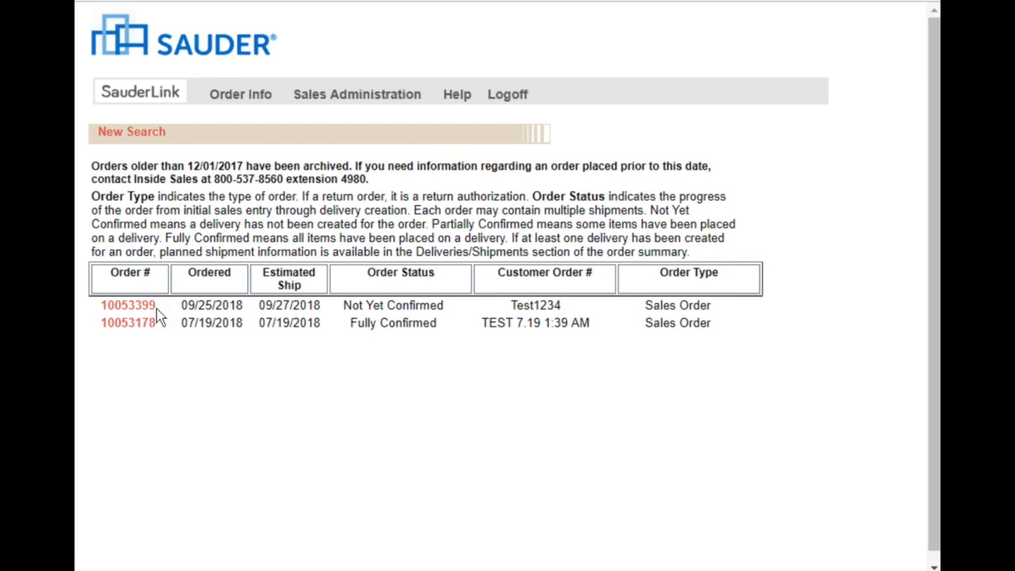
pyautogui.click(152, 330)
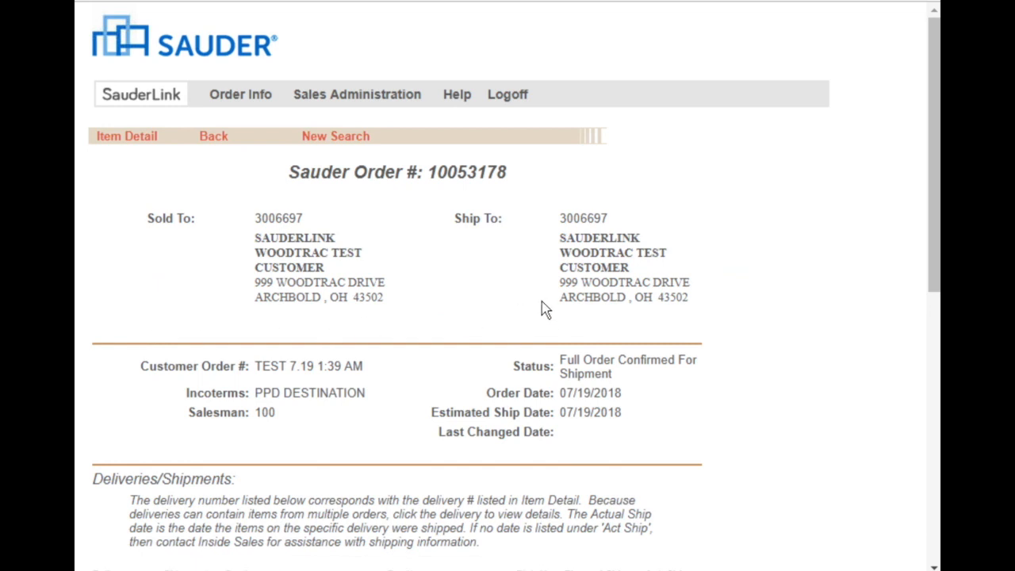
# Review the order's delivery and actual ship date, delivered quantities, item prices, total weight, discount and net item total.
pyautogui.scroll(-2, 542, 303)
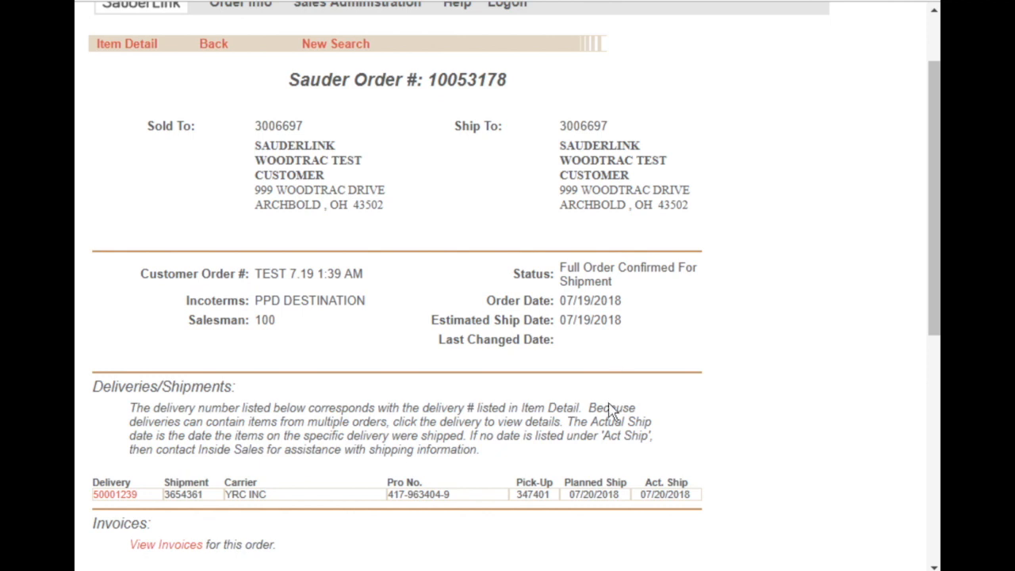
pyautogui.moveTo(647, 484); pyautogui.dragTo(684, 490)
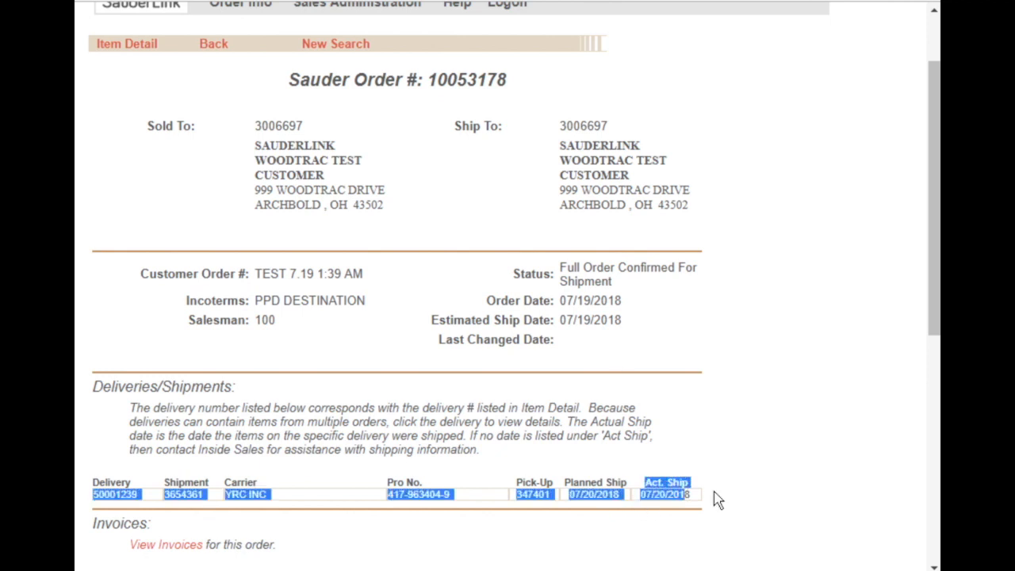
pyautogui.click(714, 496)
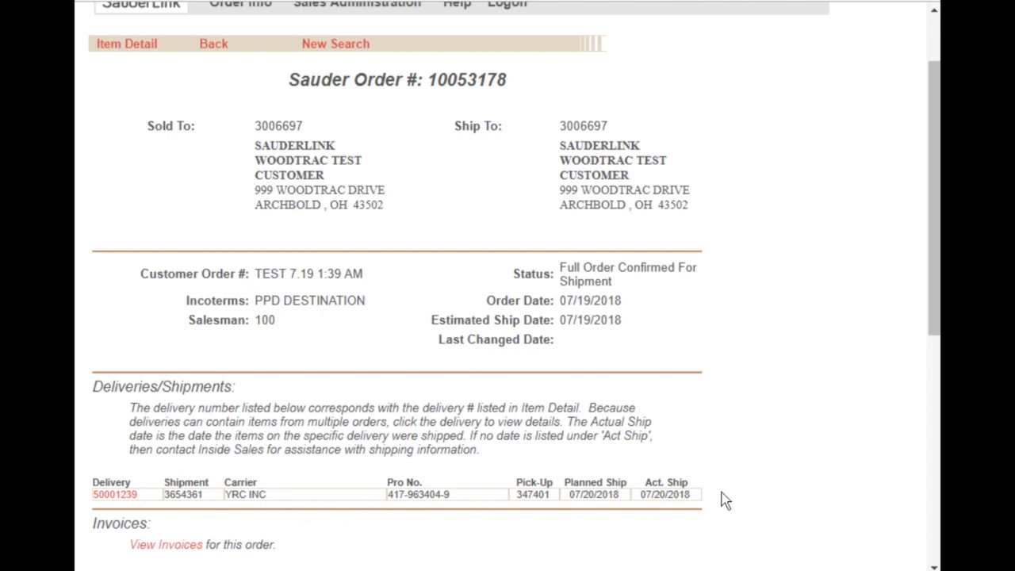
pyautogui.scroll(-2, 723, 500)
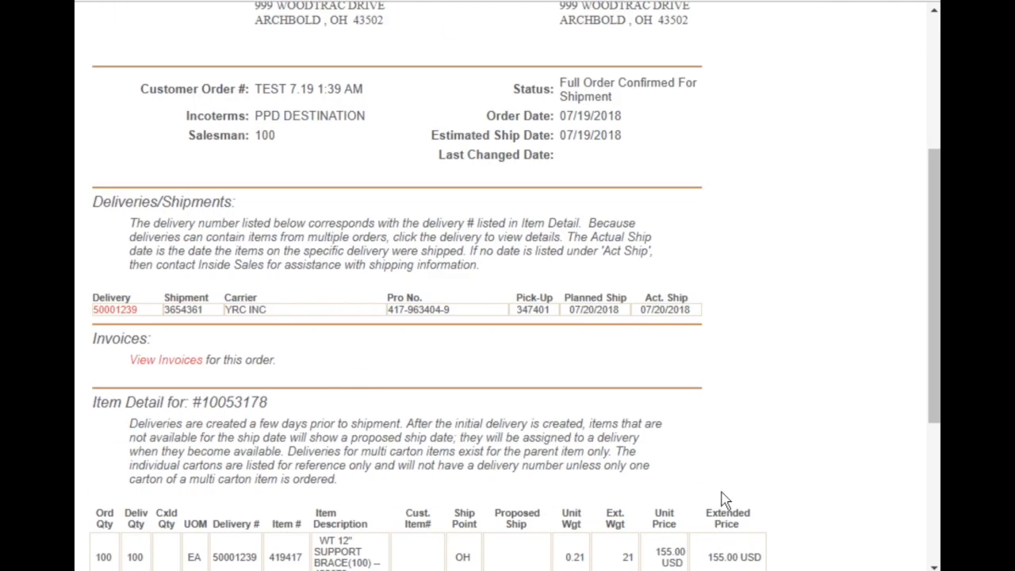
pyautogui.scroll(-3, 724, 500)
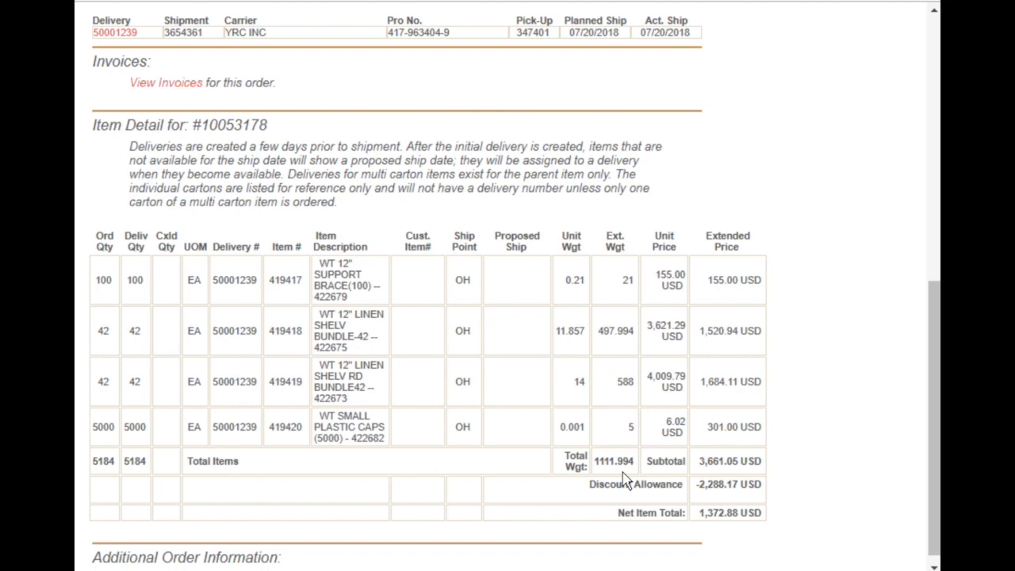
pyautogui.scroll(-1, 811, 452)
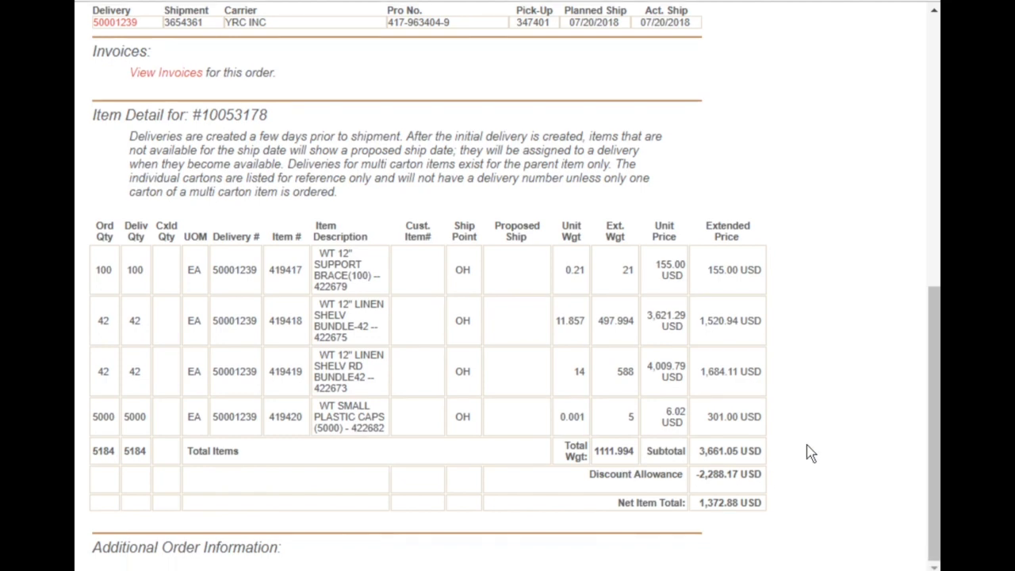
pyautogui.scroll(7, 811, 452)
pyautogui.scroll(-7, 811, 452)
pyautogui.scroll(4, 385, 202)
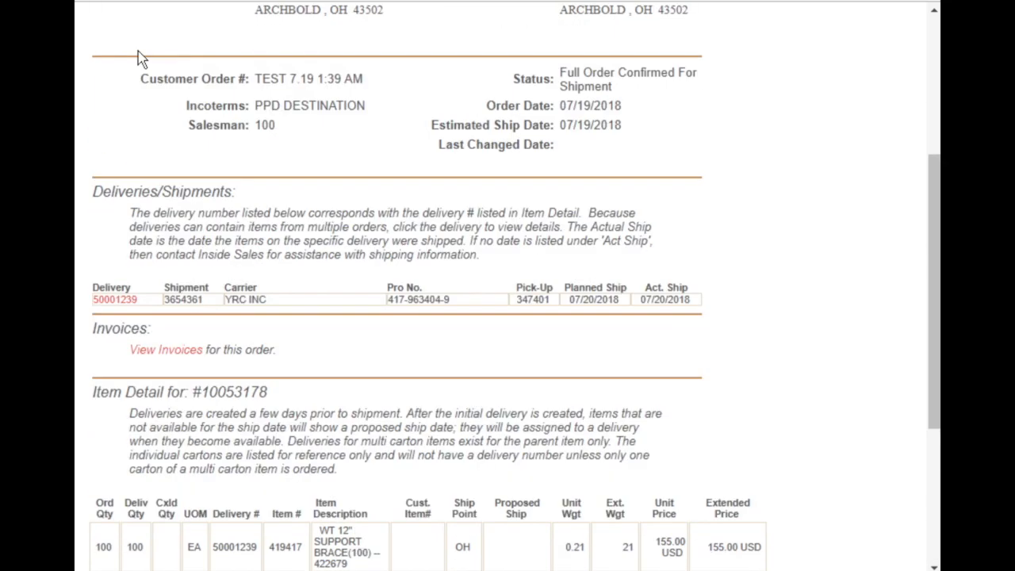
# Open the invoice for this order and review its line items, discount and total.
pyautogui.click(171, 354)
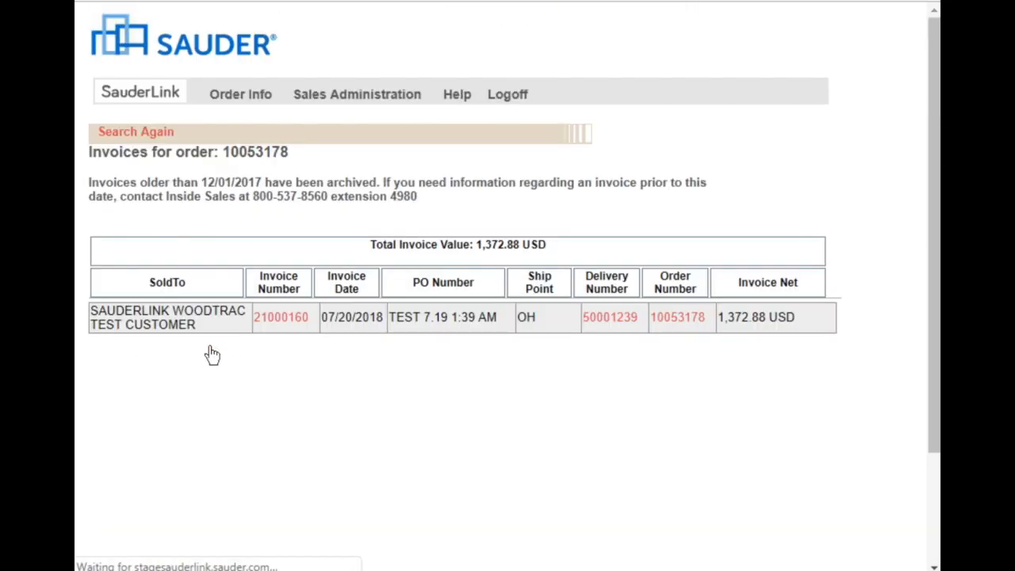
pyautogui.click(277, 324)
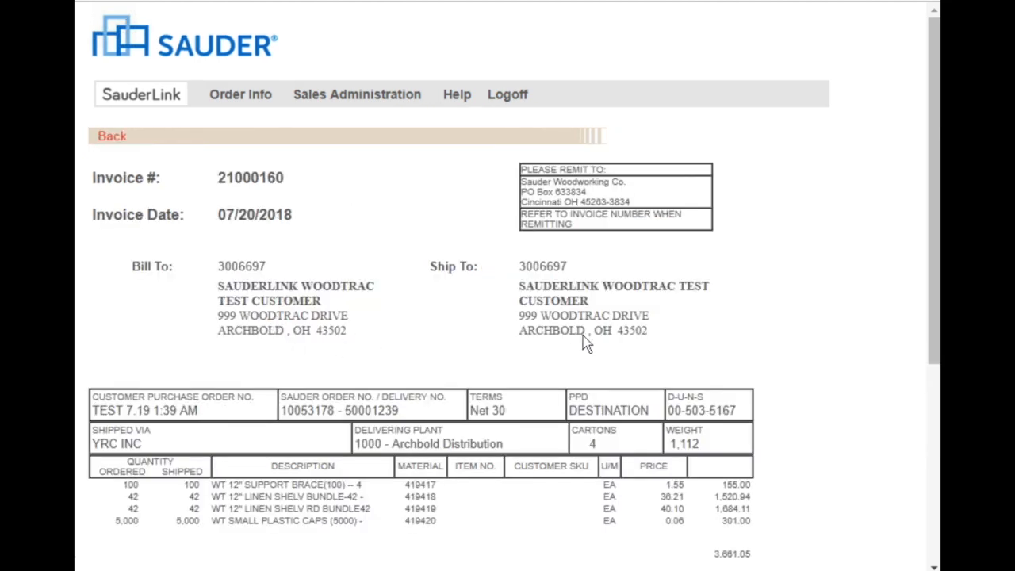
pyautogui.scroll(-1, 797, 339)
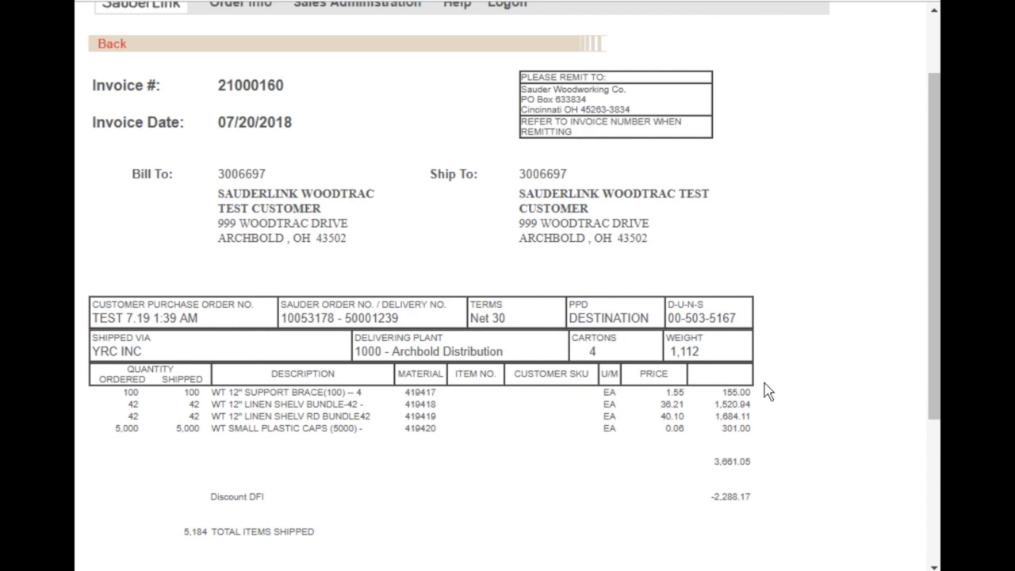
pyautogui.scroll(-2, 768, 391)
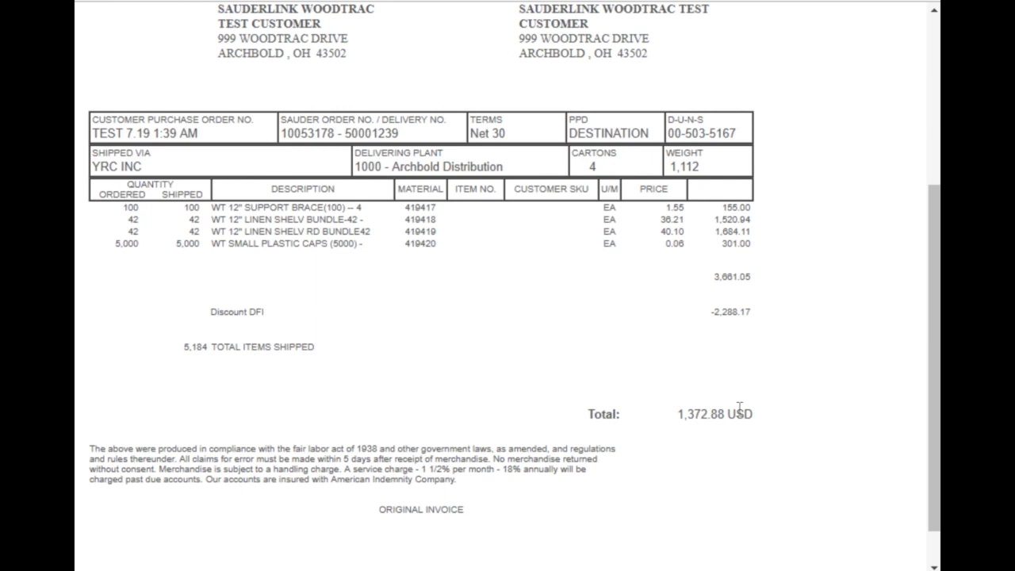
pyautogui.scroll(3, 739, 408)
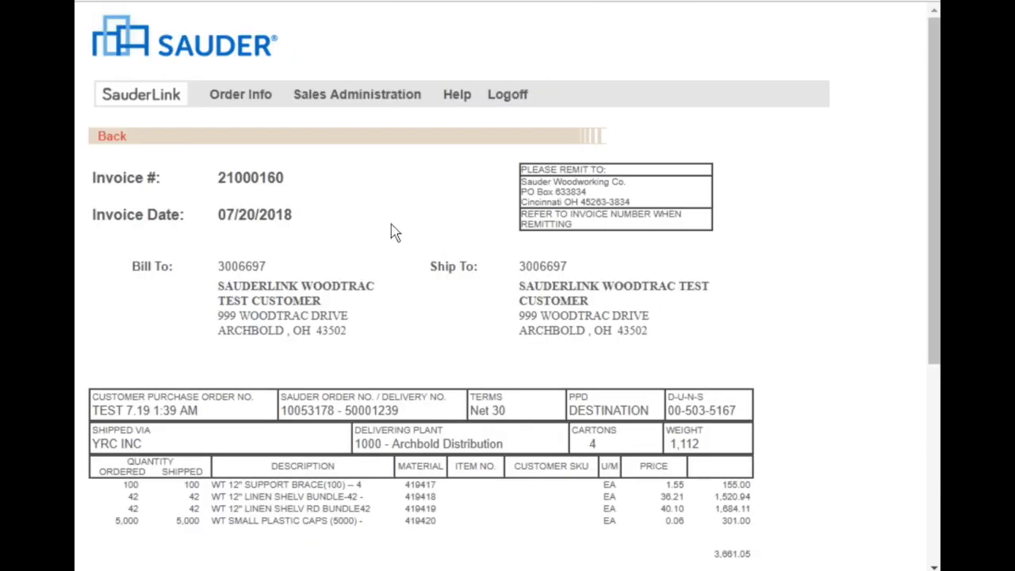
# Open the invoice inquiry that searches by Invoice Date.
pyautogui.moveTo(244, 96)
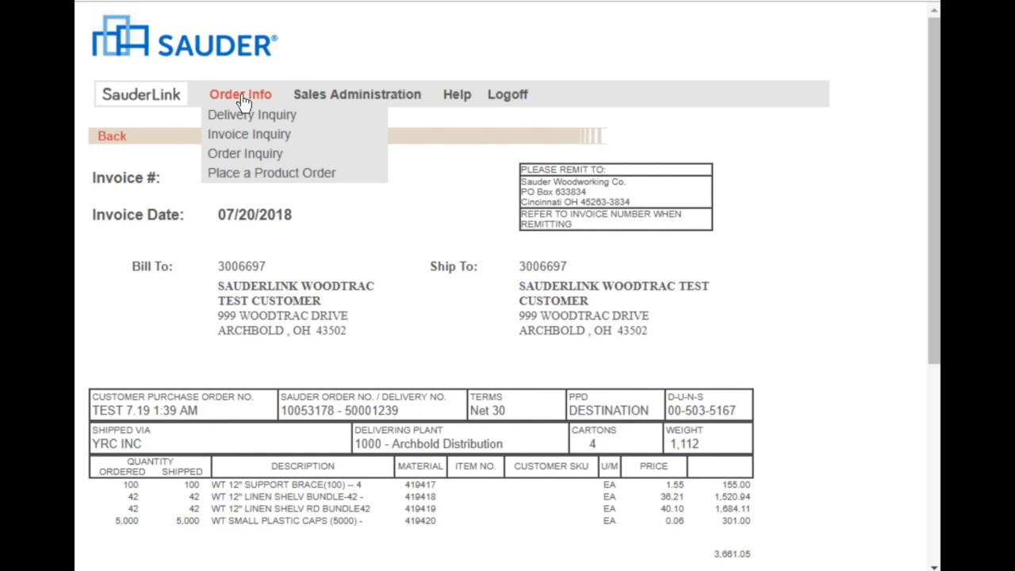
pyautogui.click(262, 141)
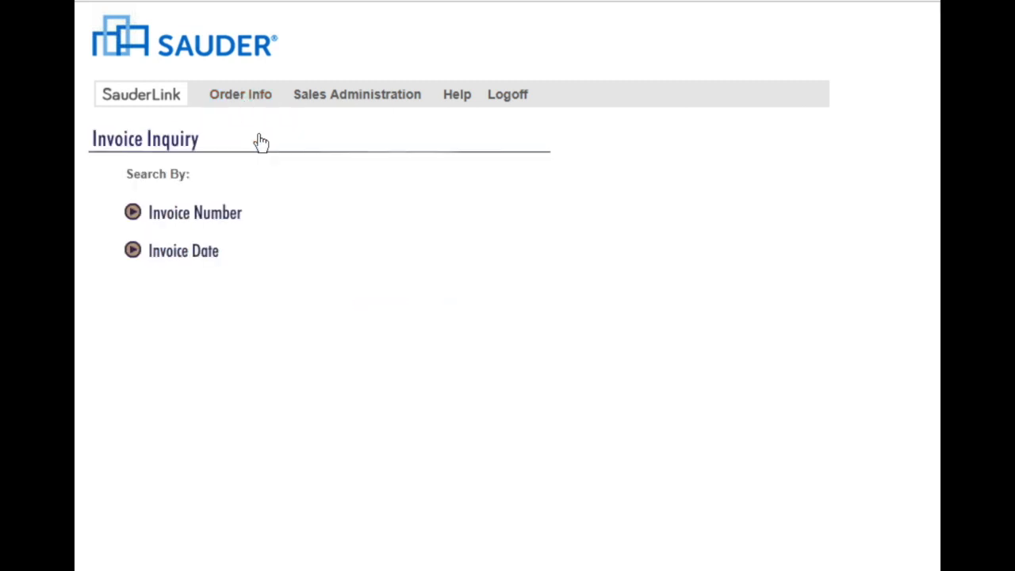
pyautogui.click(193, 258)
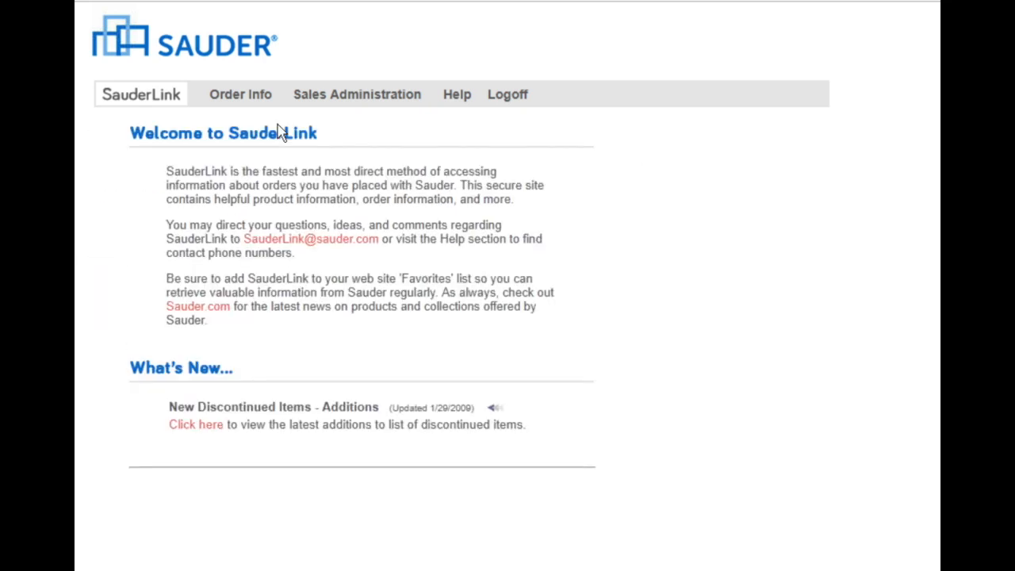
# Go to product order placement, review the order entry notices and start a new order.
pyautogui.moveTo(254, 95)
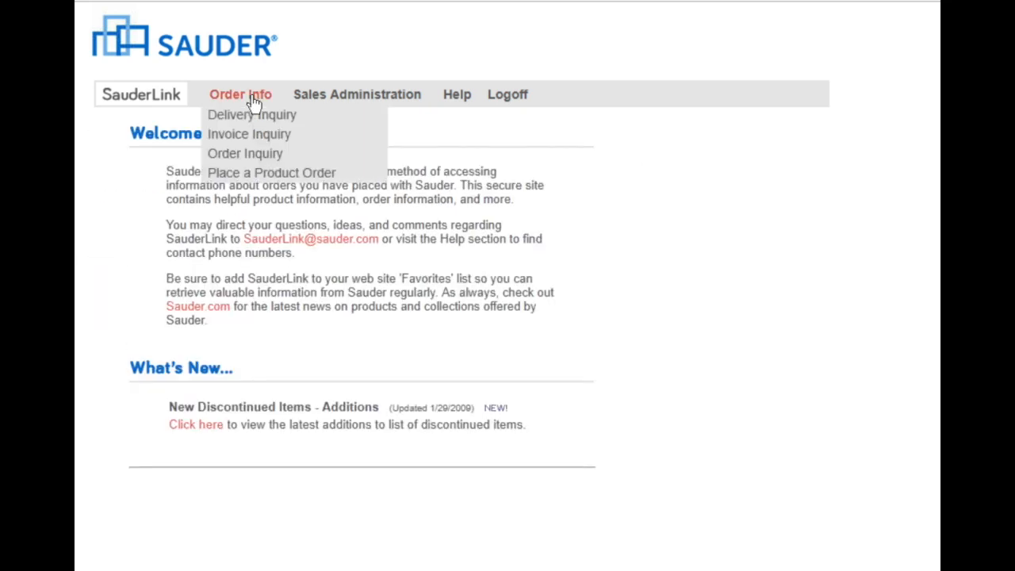
pyautogui.click(255, 175)
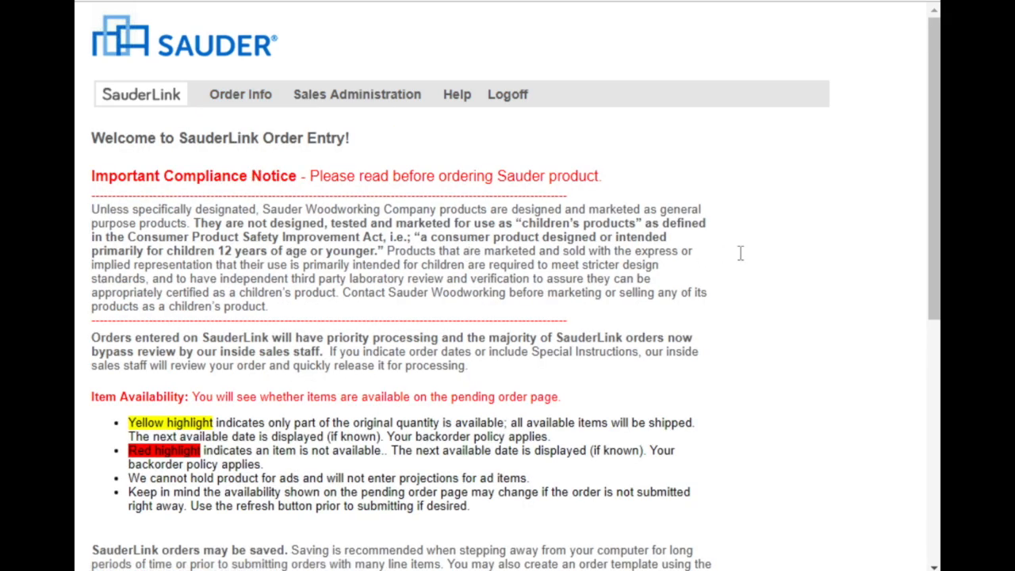
pyautogui.scroll(-1, 752, 267)
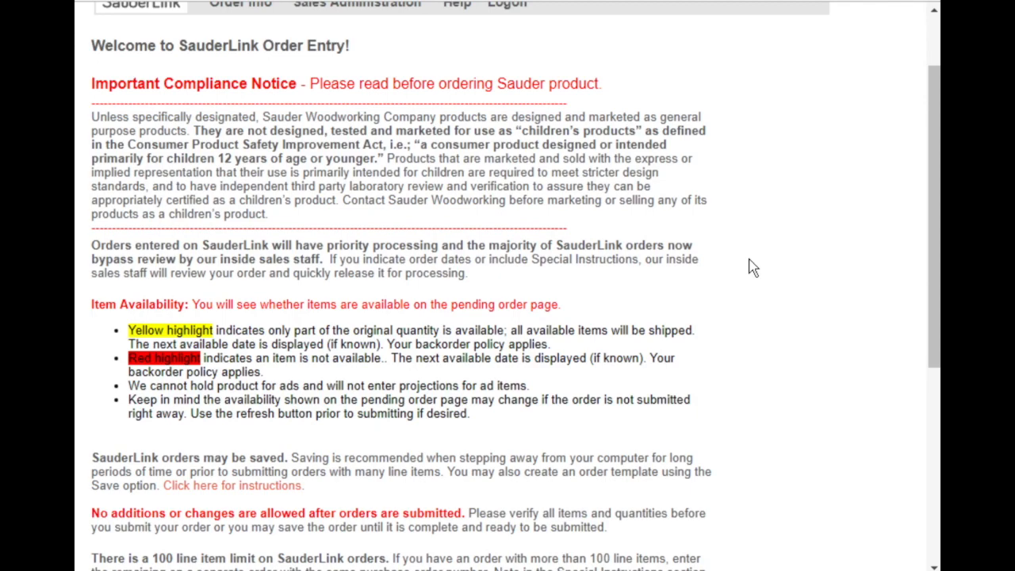
pyautogui.scroll(-3, 752, 267)
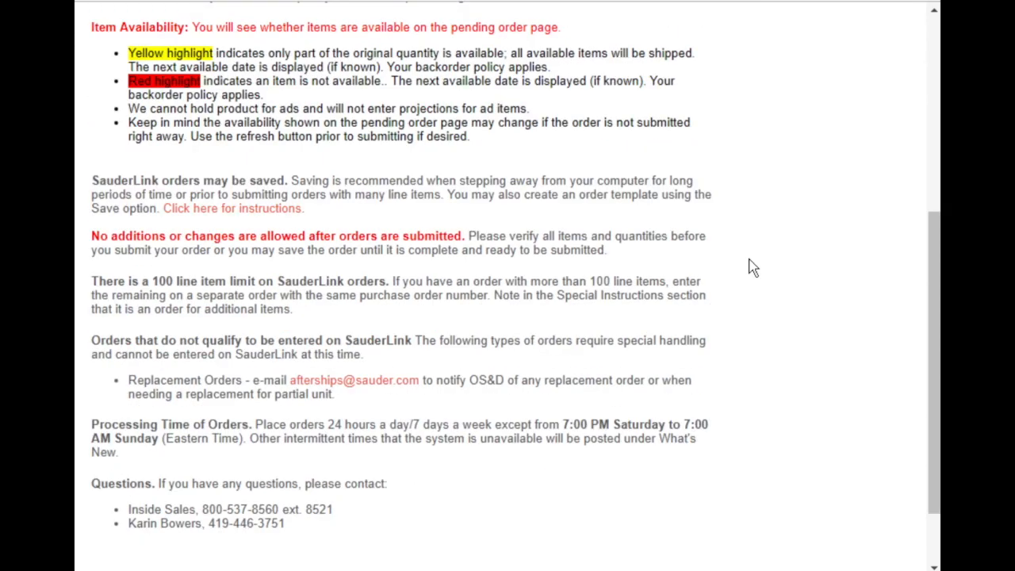
pyautogui.scroll(-1, 752, 266)
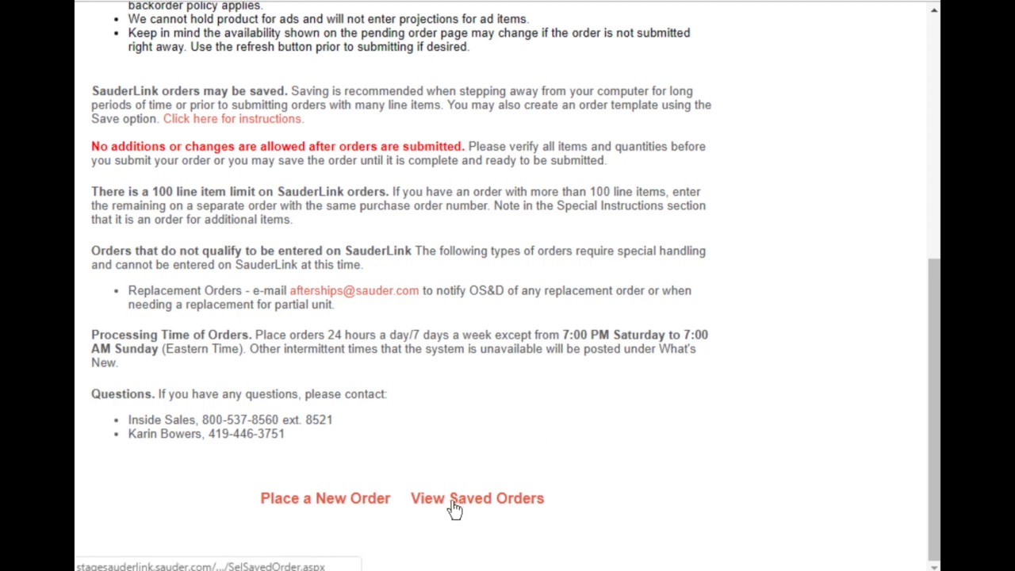
pyautogui.click(379, 505)
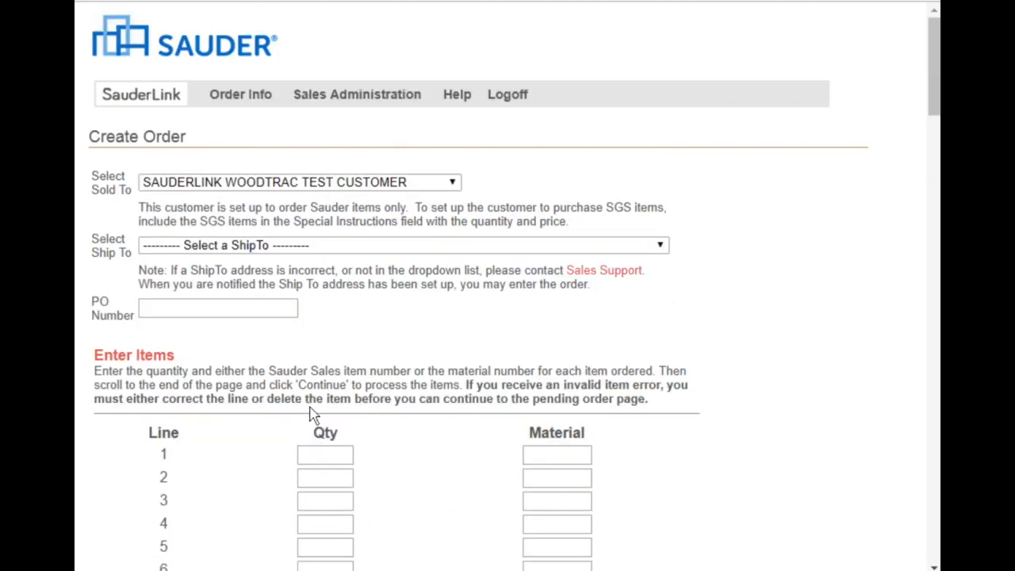
# Set the ship-to to the SauderLink WoodTrac Test Customer on Woodtrac Drive and enter the purchase order number.
pyautogui.click(325, 254)
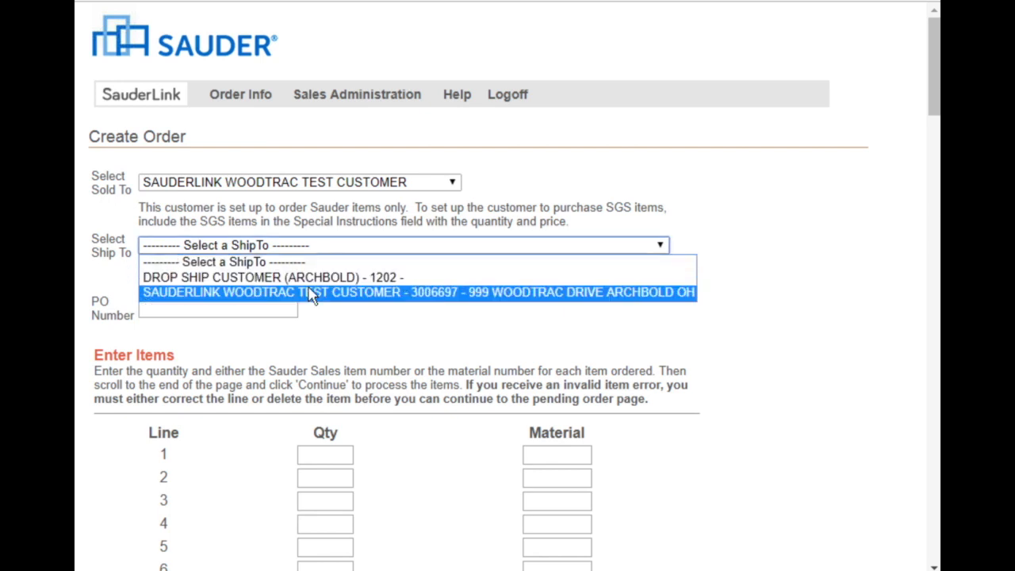
pyautogui.click(311, 292)
pyautogui.click(282, 306)
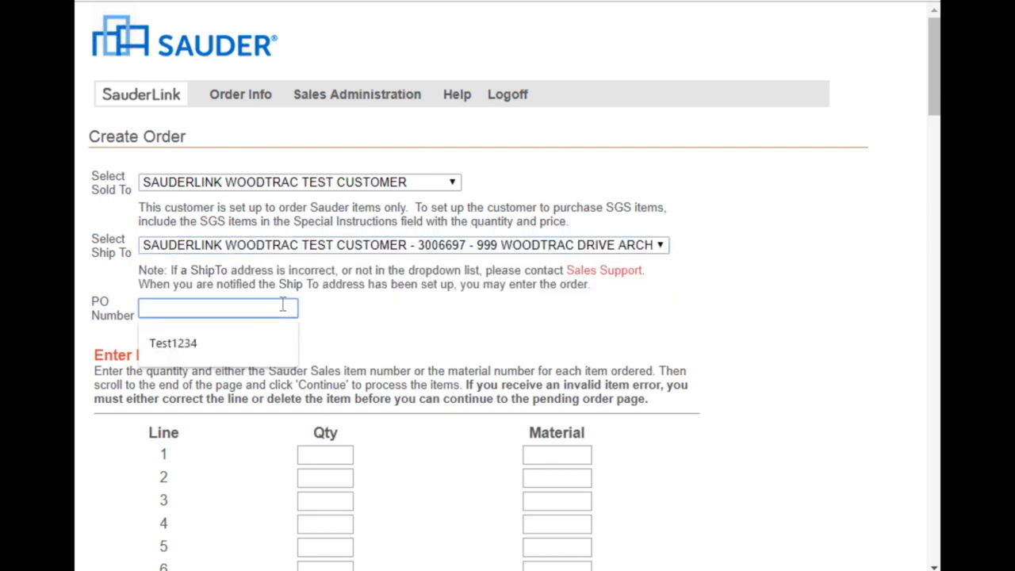
pyautogui.write('Test12345')
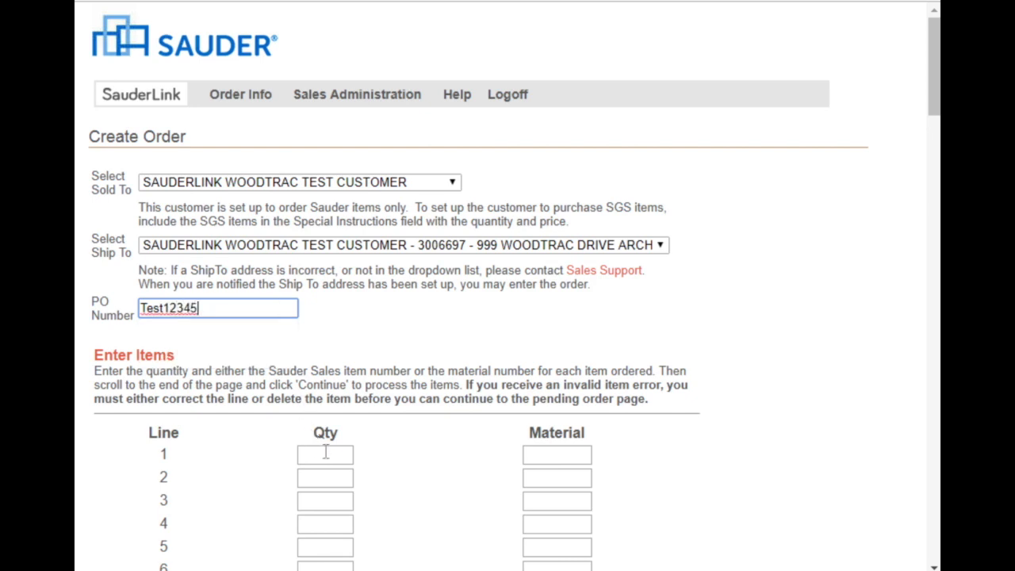
# Enter the first three order lines: 9 of material 418820, 1 of 418826 and 3 of 418840.
pyautogui.click(325, 453)
pyautogui.press('Tab')
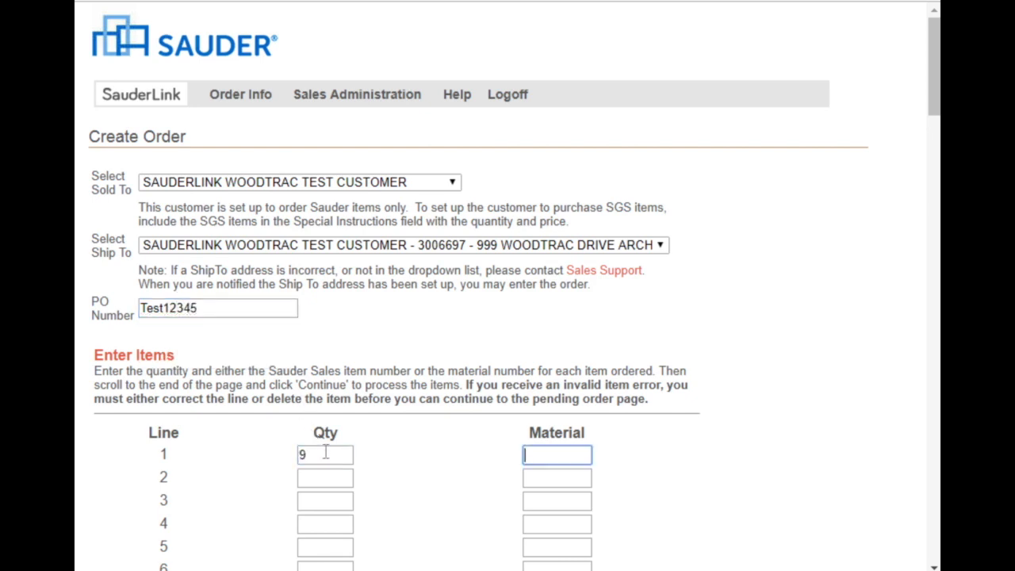
pyautogui.write('42')
pyautogui.write('8820')
pyautogui.press('Tab')
pyautogui.write('1')
pyautogui.press('Tab')
pyautogui.write('4188')
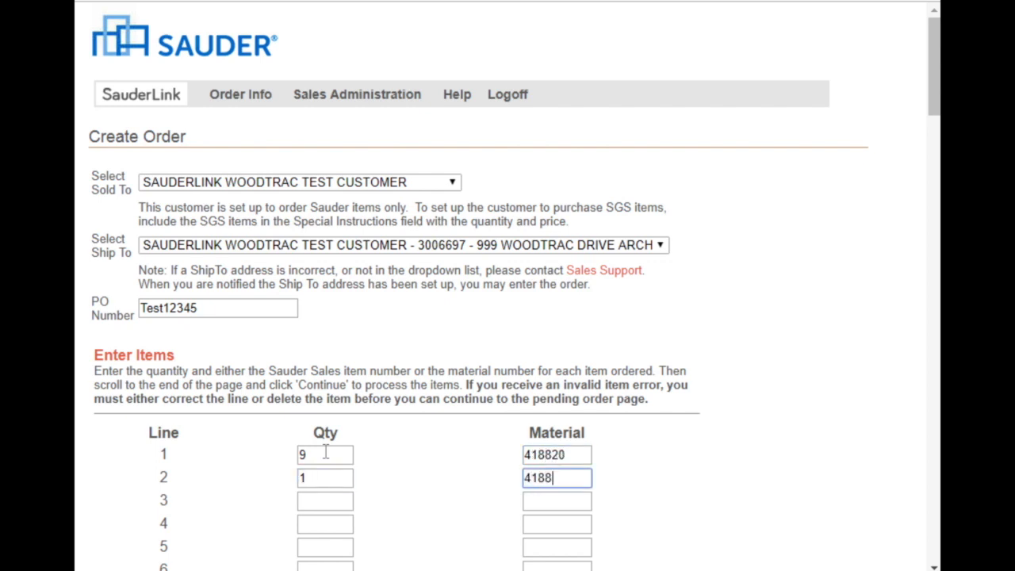
pyautogui.press('Tab')
pyautogui.press('Tab')
pyautogui.write('4188')
# Add order line 4 with 2 of material 418766 and line 5 with 1 of 416681.
pyautogui.press('Tab')
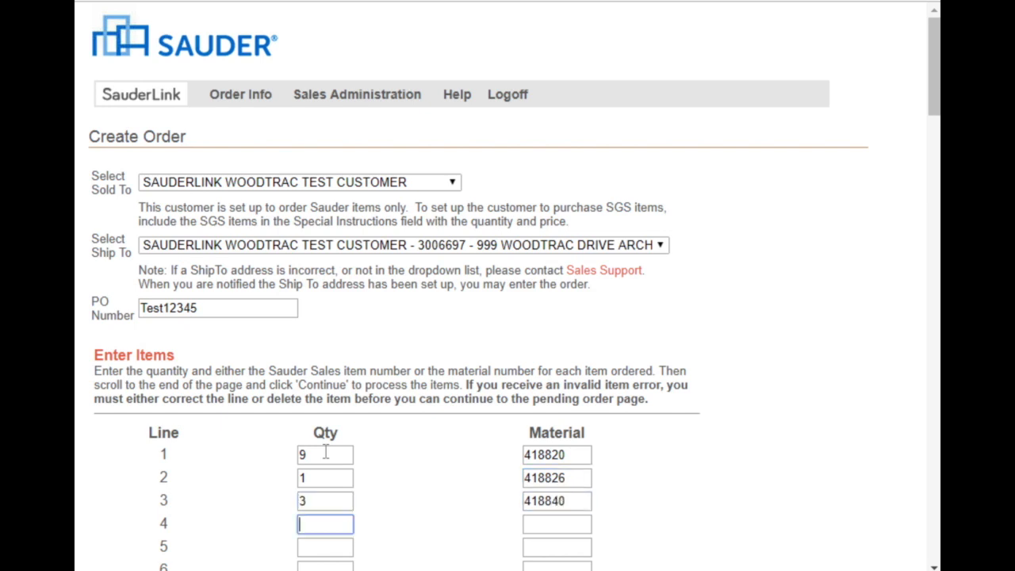
pyautogui.press('Tab')
pyautogui.write('418766')
pyautogui.press('Tab')
pyautogui.write('1')
pyautogui.press('Tab')
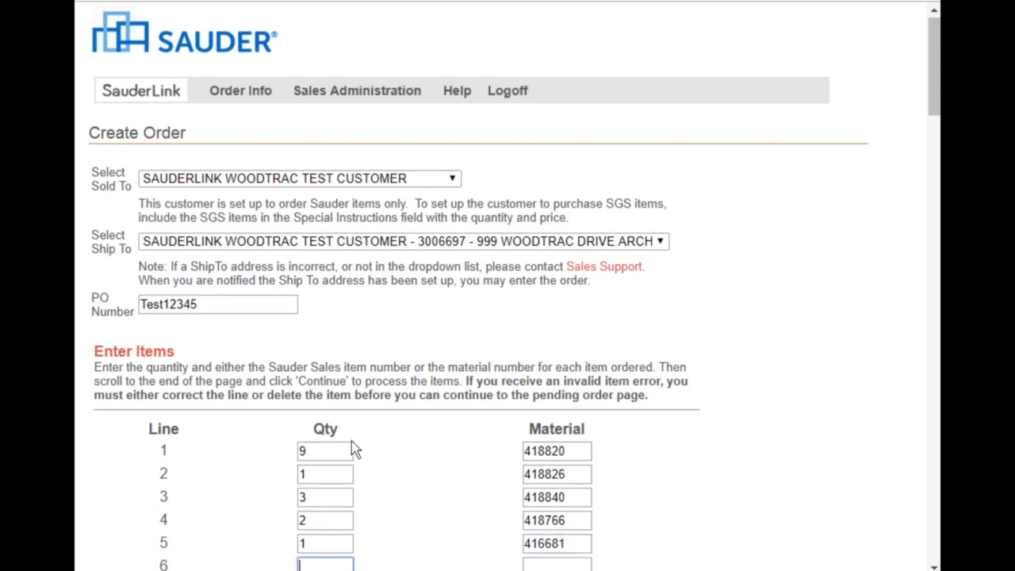
# Continue to the pending order without order dates and review its addresses, items, availability, prices and discount.
pyautogui.scroll(-10, 354, 449)
pyautogui.scroll(-20, 354, 449)
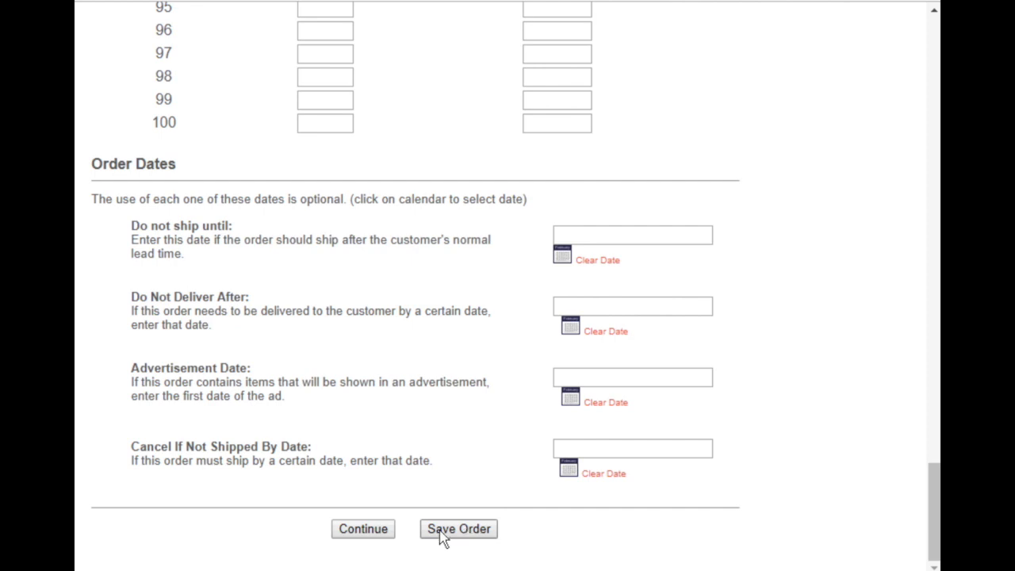
pyautogui.click(381, 538)
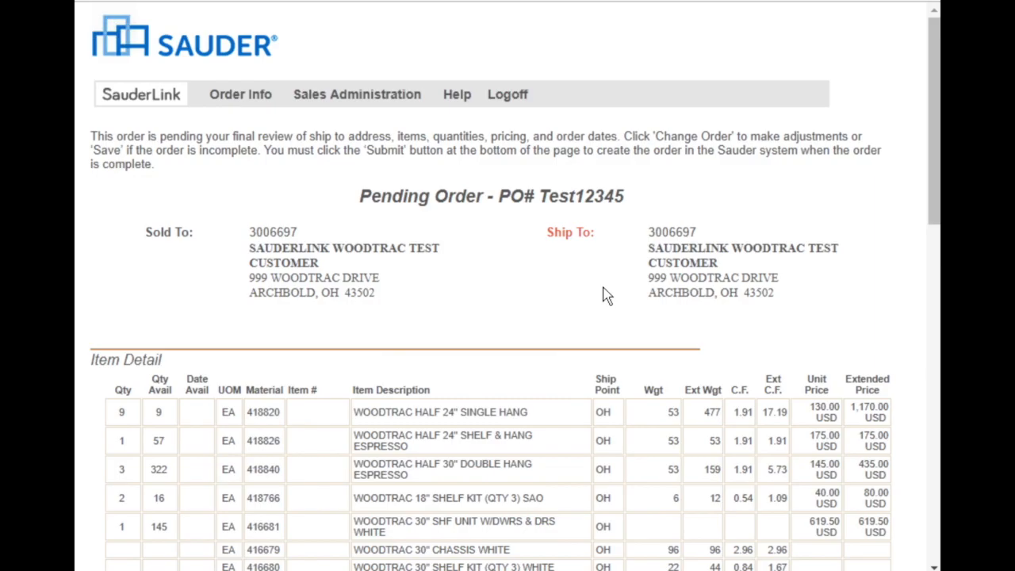
pyautogui.scroll(-8, 605, 295)
pyautogui.scroll(6, 606, 294)
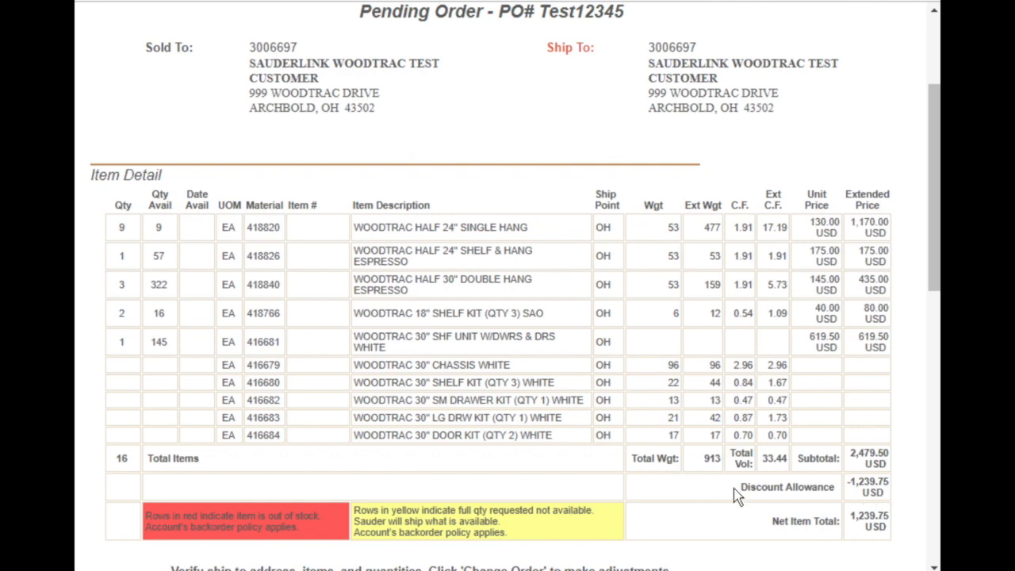
pyautogui.scroll(-1, 734, 496)
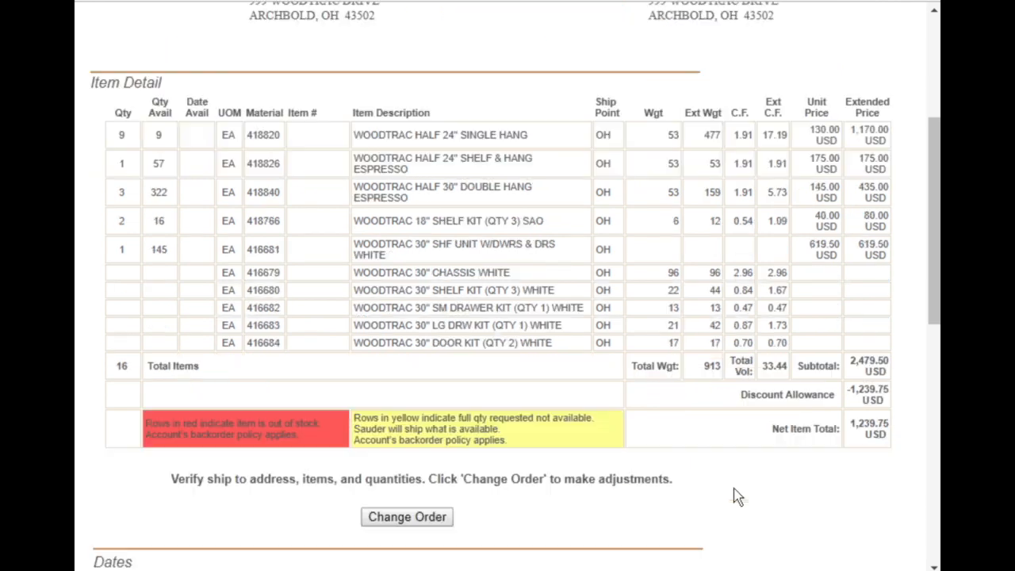
# Change the pending order so line 5, material 416681, has a quantity of 2, and continue to the review page again.
pyautogui.click(432, 520)
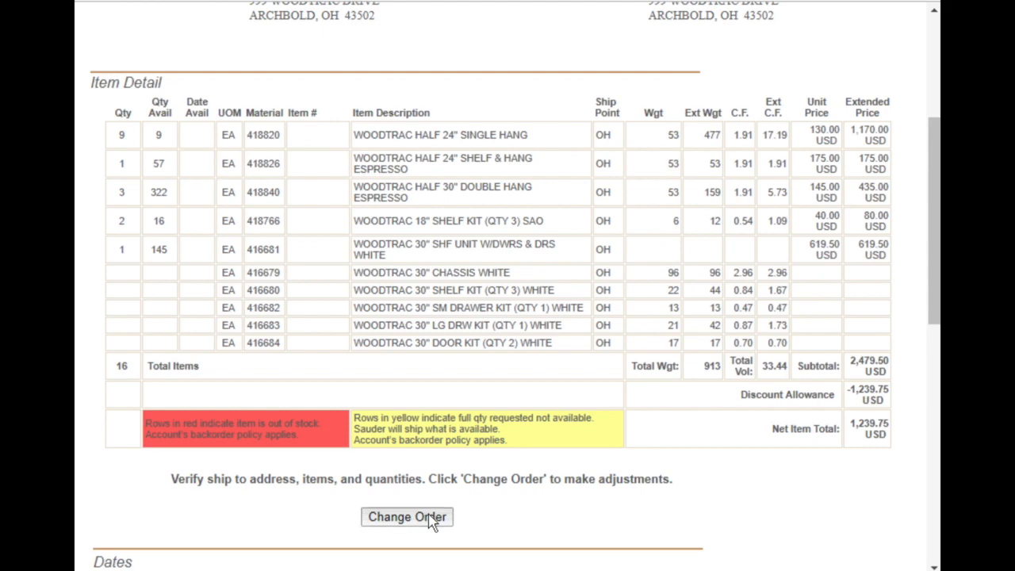
pyautogui.scroll(20, 490, 332)
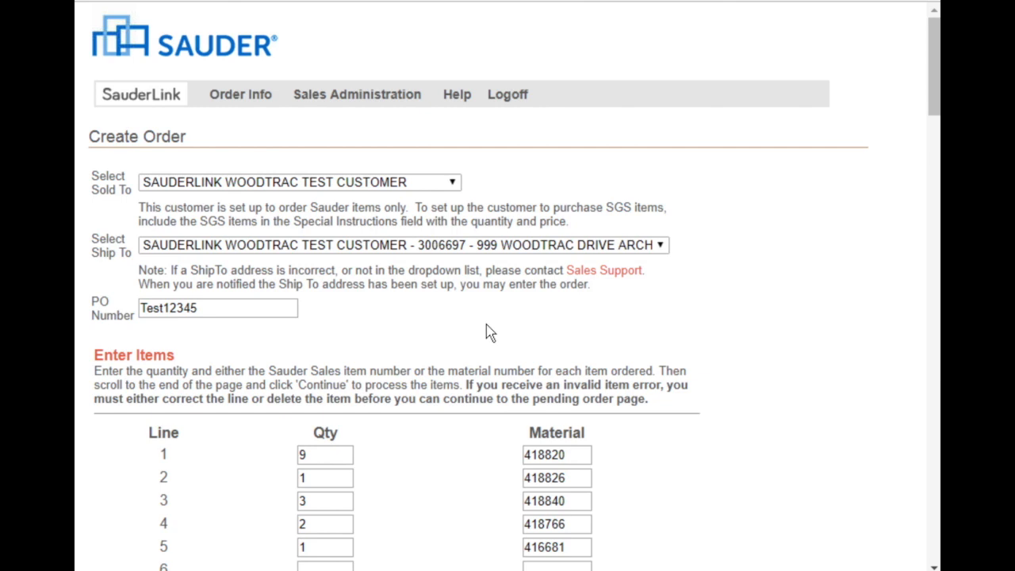
pyautogui.click(334, 549)
pyautogui.scroll(-20, 410, 537)
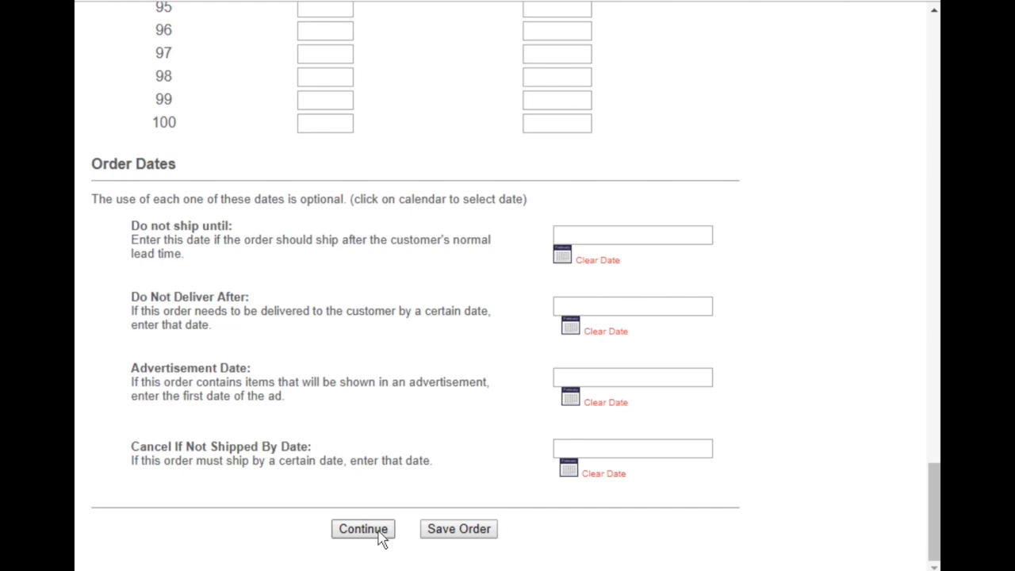
pyautogui.click(382, 537)
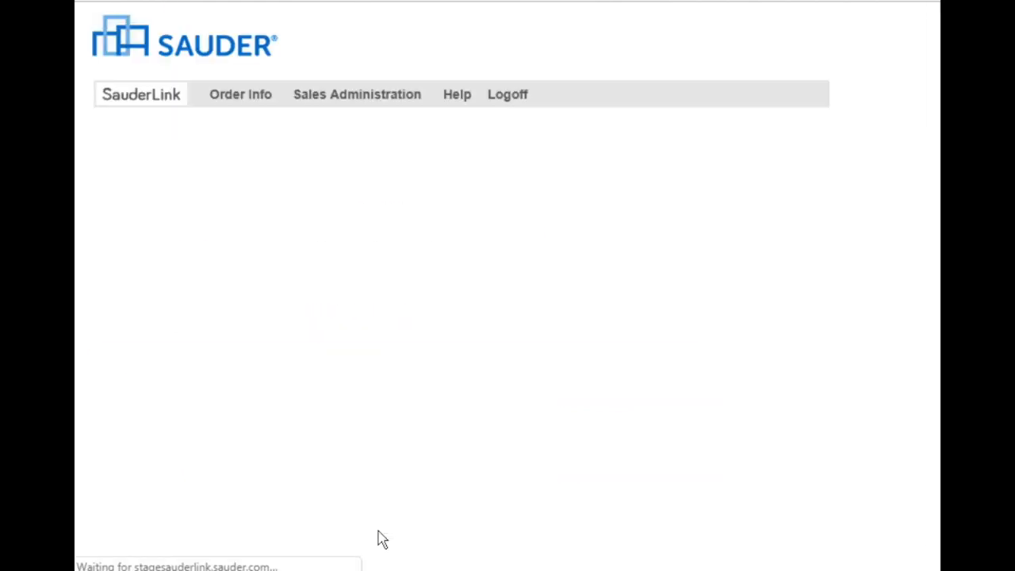
# Check the pending order's totals, dates and terms, submit the order and confirm that its pricing has been verified.
pyautogui.scroll(-5, 686, 430)
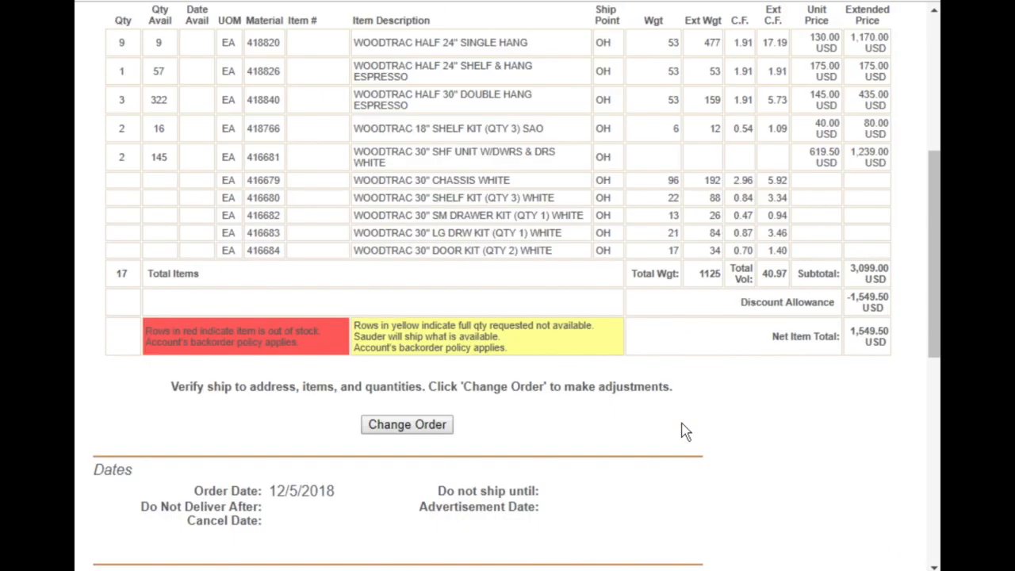
pyautogui.scroll(-7, 686, 431)
pyautogui.scroll(1, 682, 431)
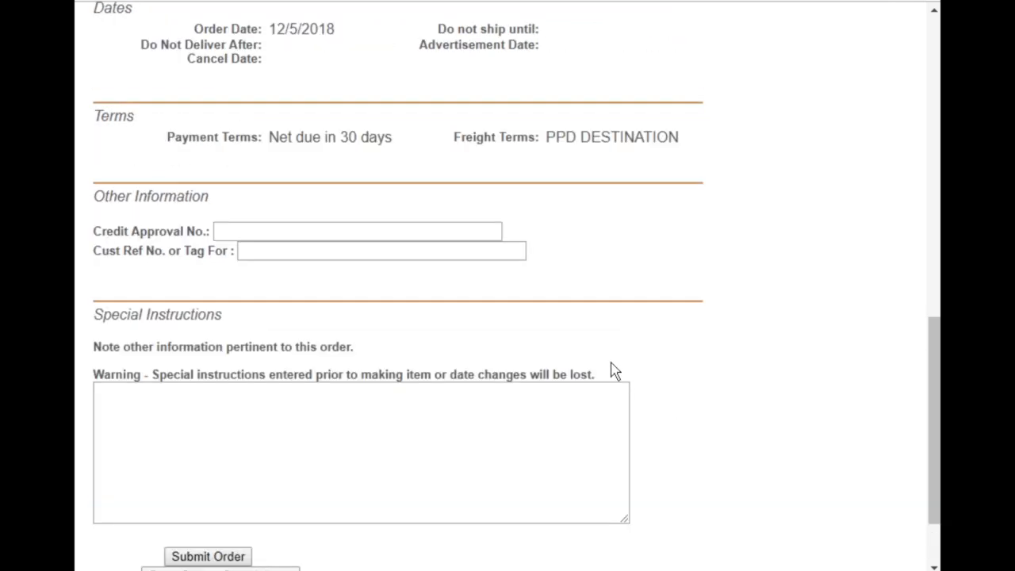
pyautogui.scroll(1, 391, 172)
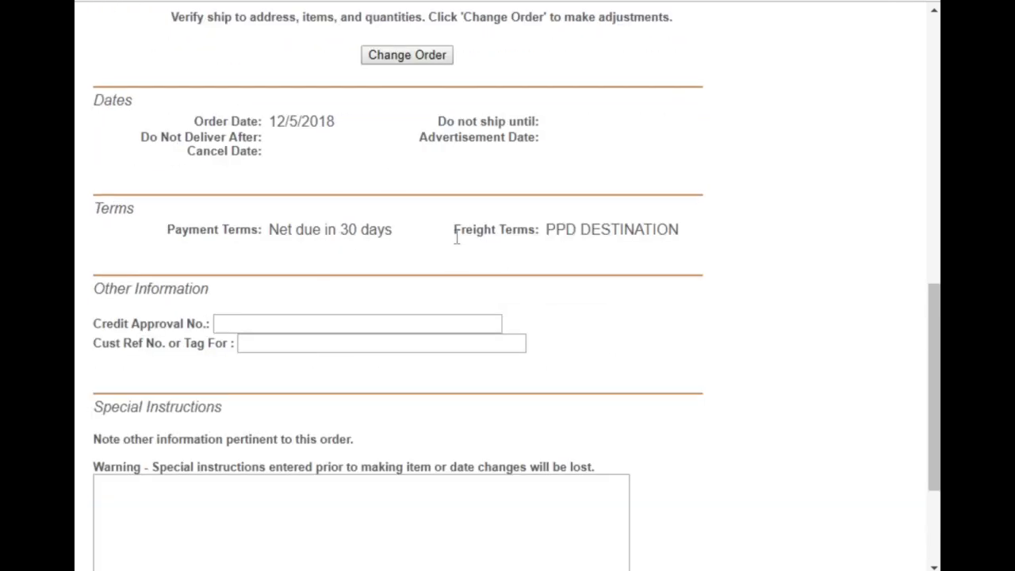
pyautogui.scroll(-2, 337, 459)
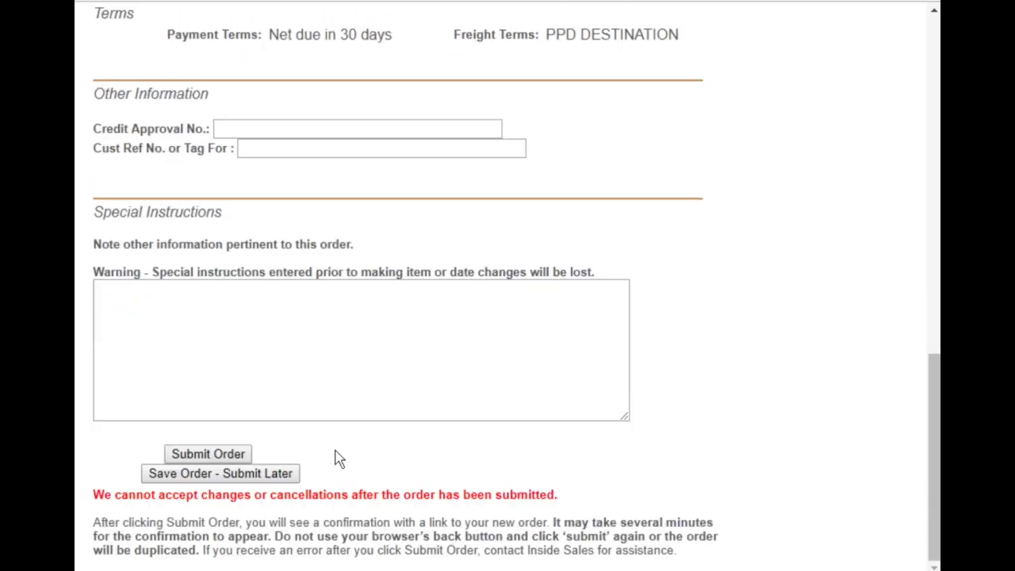
pyautogui.click(241, 460)
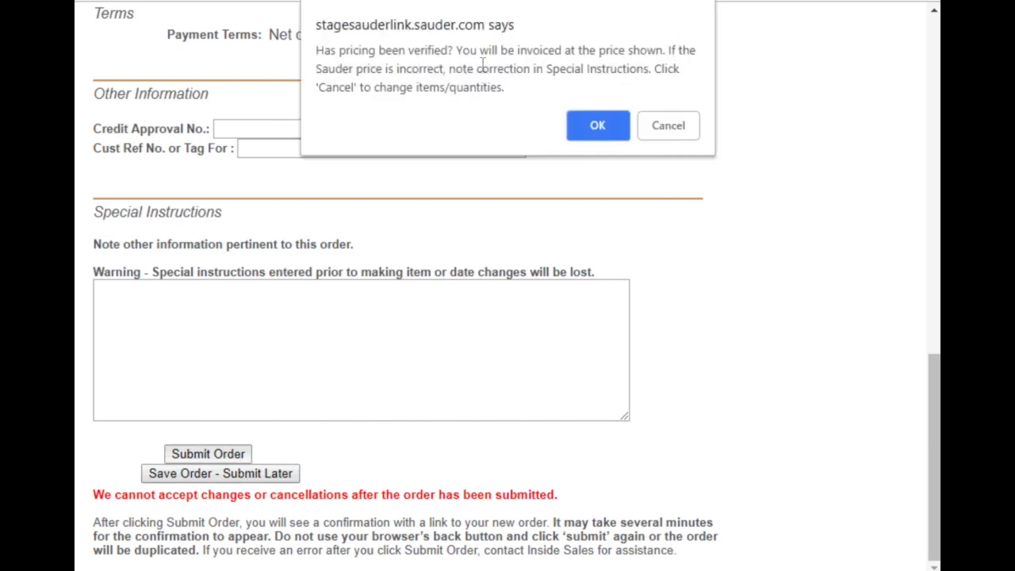
pyautogui.click(579, 123)
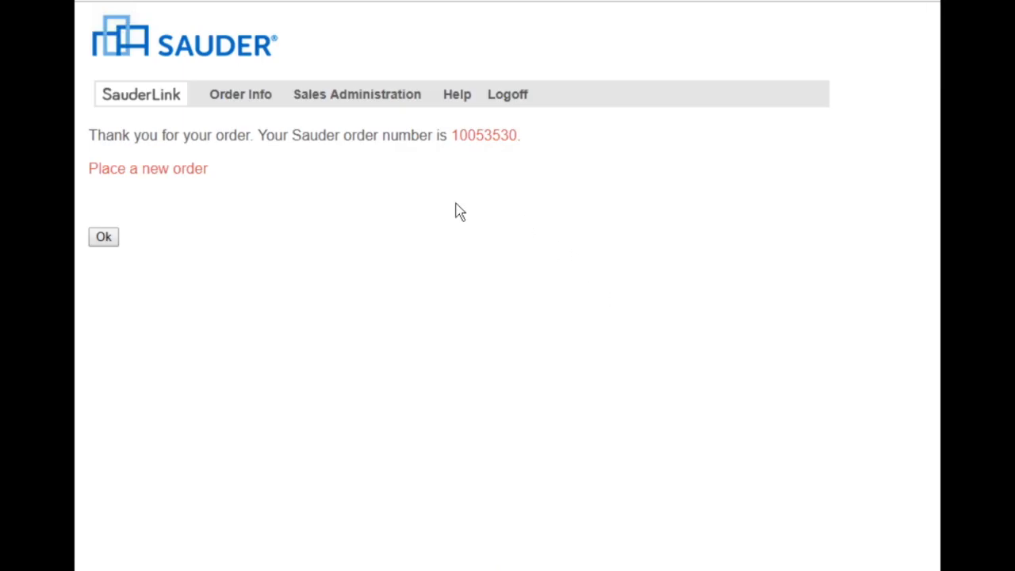
# Open the submitted order and review its status, estimated ship date, deliveries, item details, discount and net total.
pyautogui.click(472, 143)
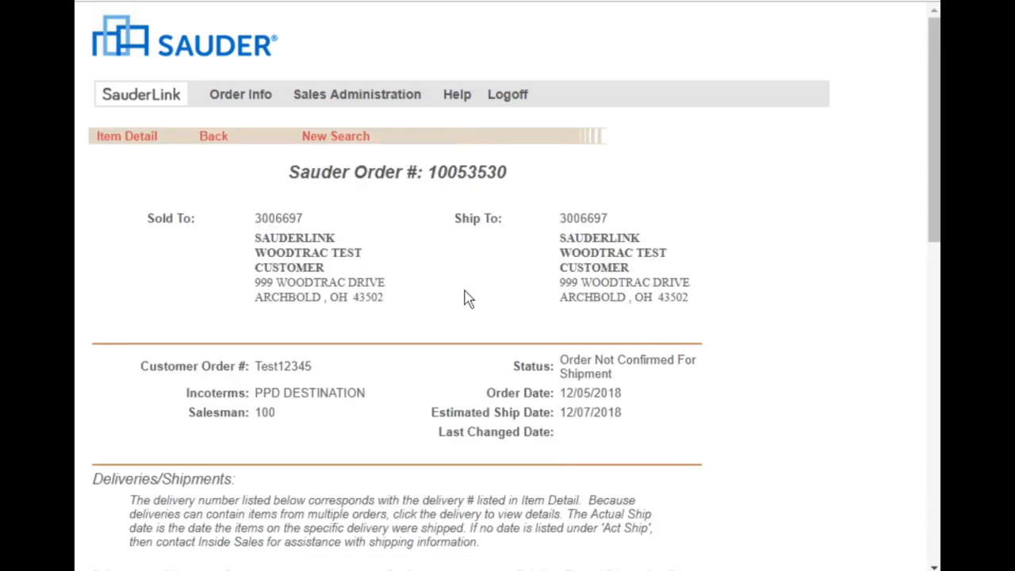
pyautogui.scroll(-3, 464, 297)
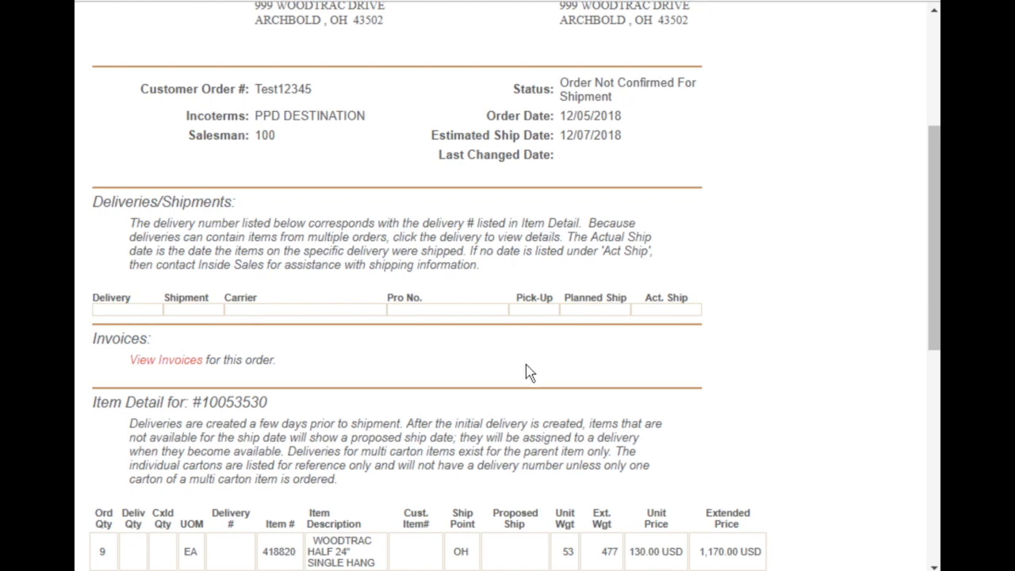
pyautogui.scroll(-2, 527, 371)
pyautogui.scroll(-4, 527, 370)
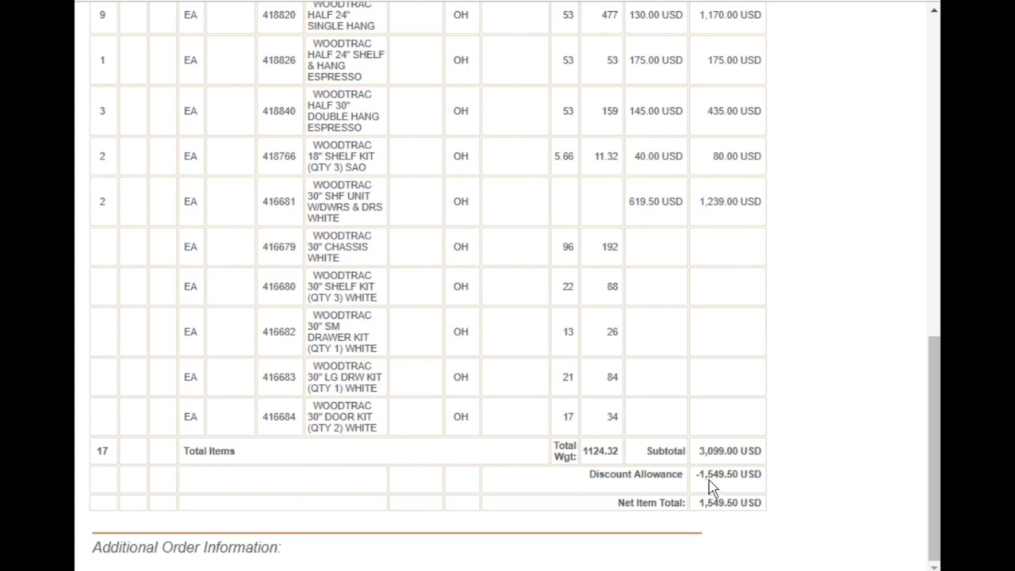
pyautogui.scroll(9, 708, 479)
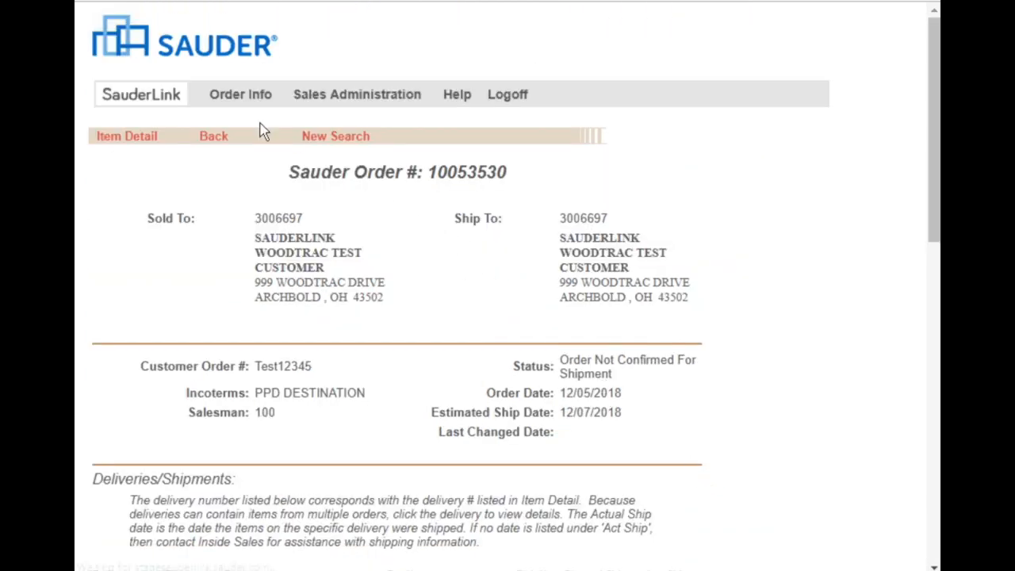
# Return to the SauderLink welcome page and open the order inquiry search options.
pyautogui.moveTo(259, 103)
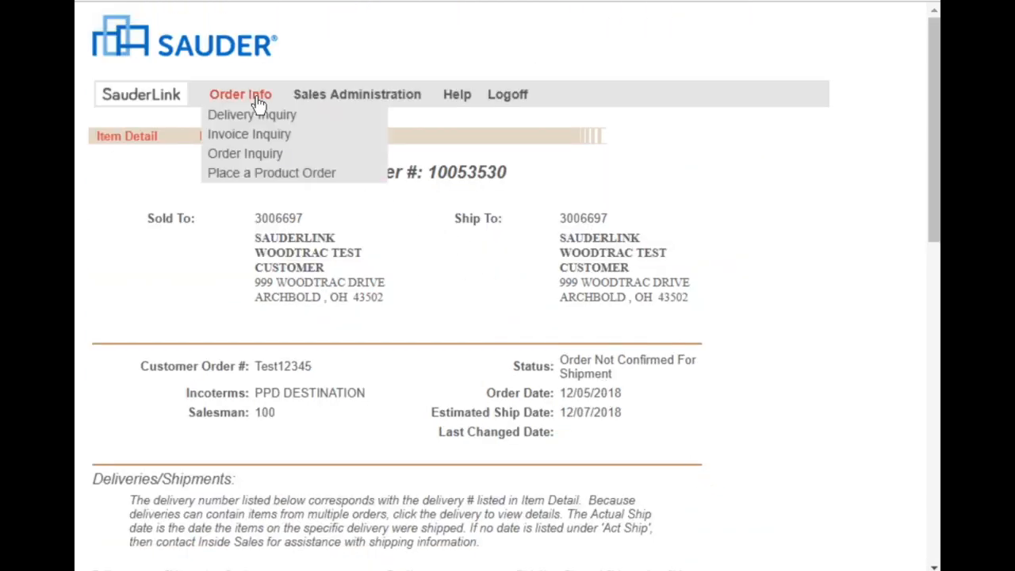
pyautogui.click(152, 96)
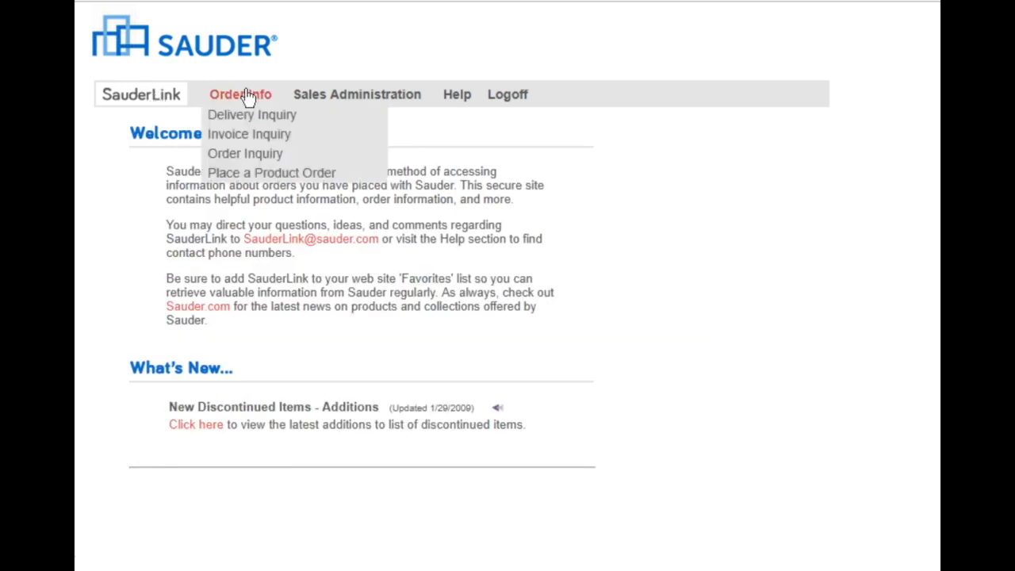
pyautogui.click(243, 155)
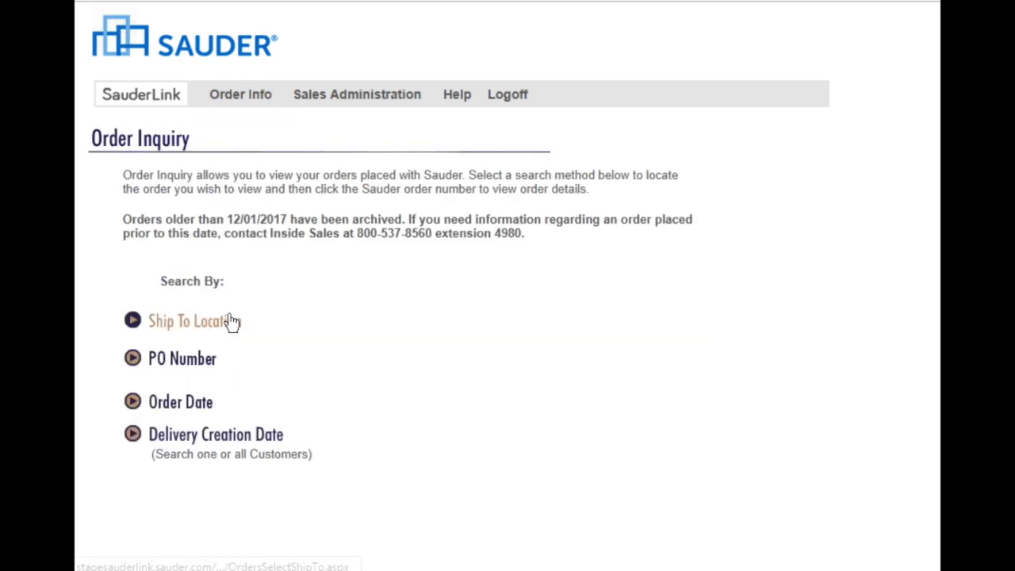
# Go to product order placement, view the saved orders and reopen the saved test order.
pyautogui.moveTo(261, 102)
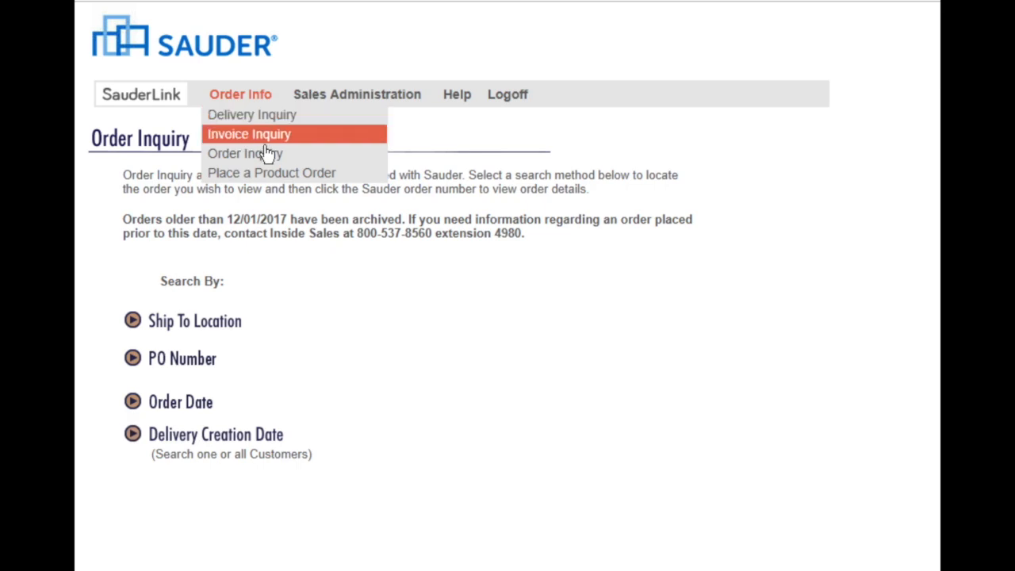
pyautogui.click(268, 177)
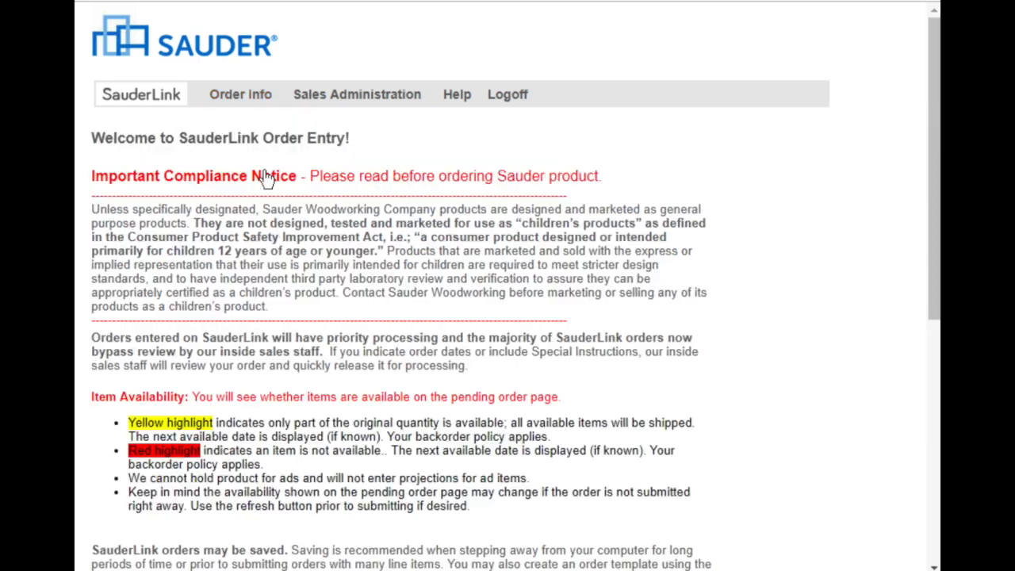
pyautogui.scroll(-5, 267, 262)
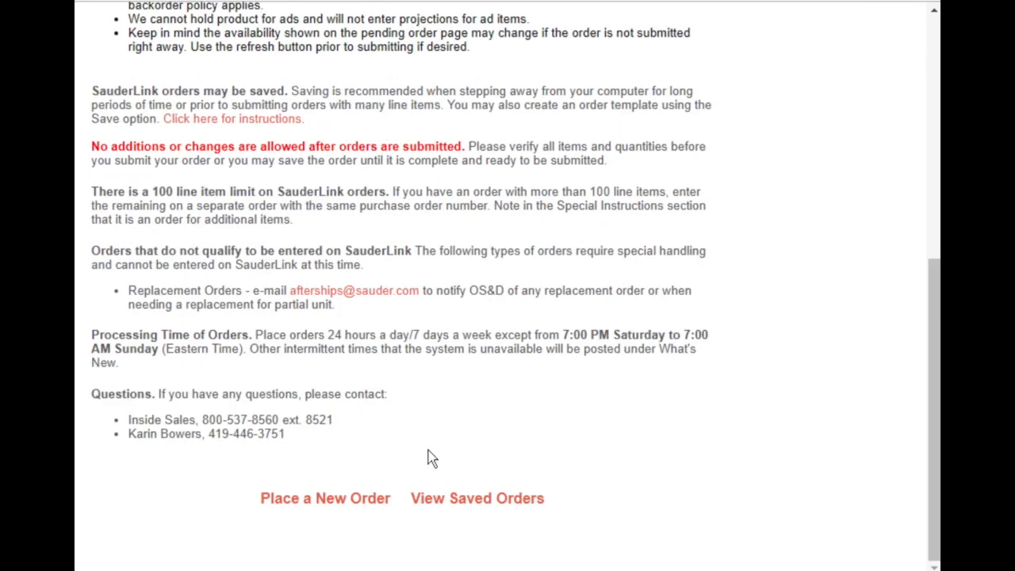
pyautogui.click(435, 500)
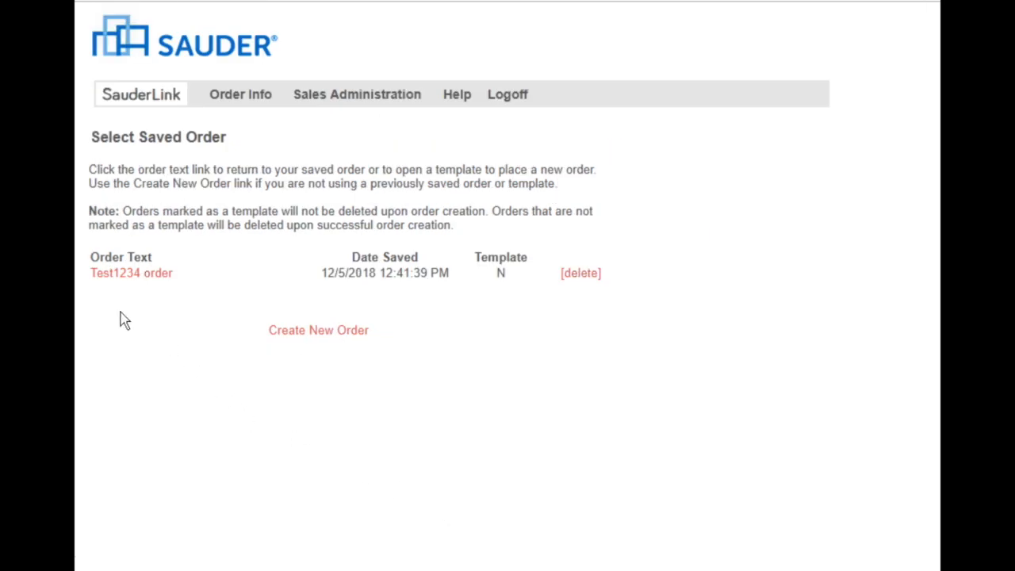
pyautogui.click(116, 278)
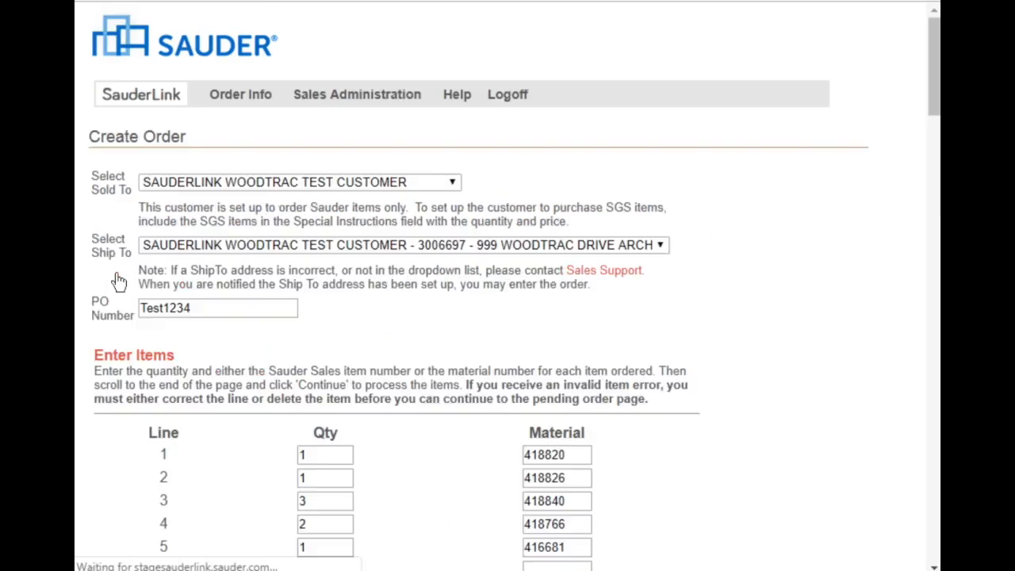
# Save the reopened order again under its existing identifying text, without marking it as a template.
pyautogui.scroll(-20, 393, 317)
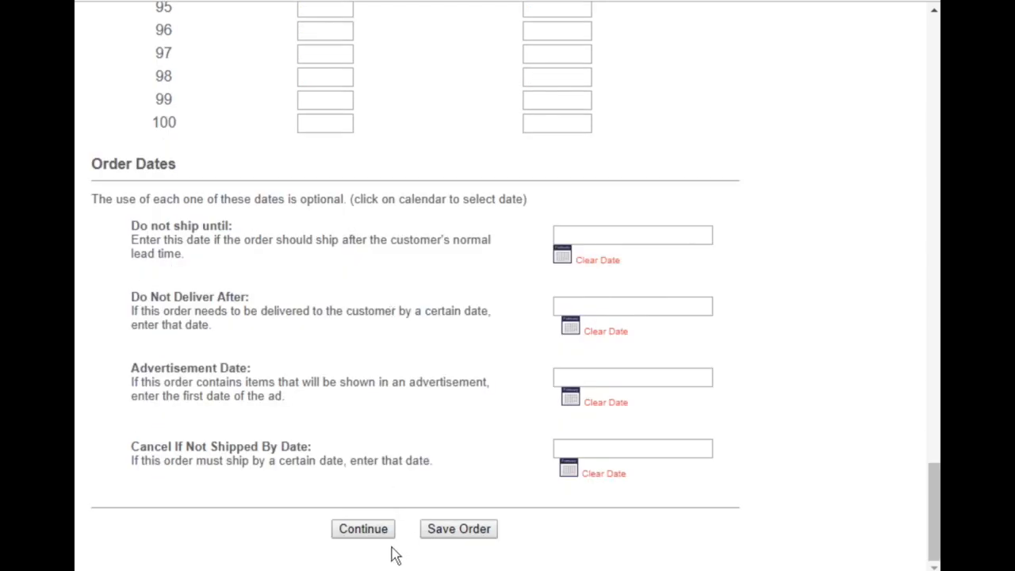
pyautogui.click(444, 537)
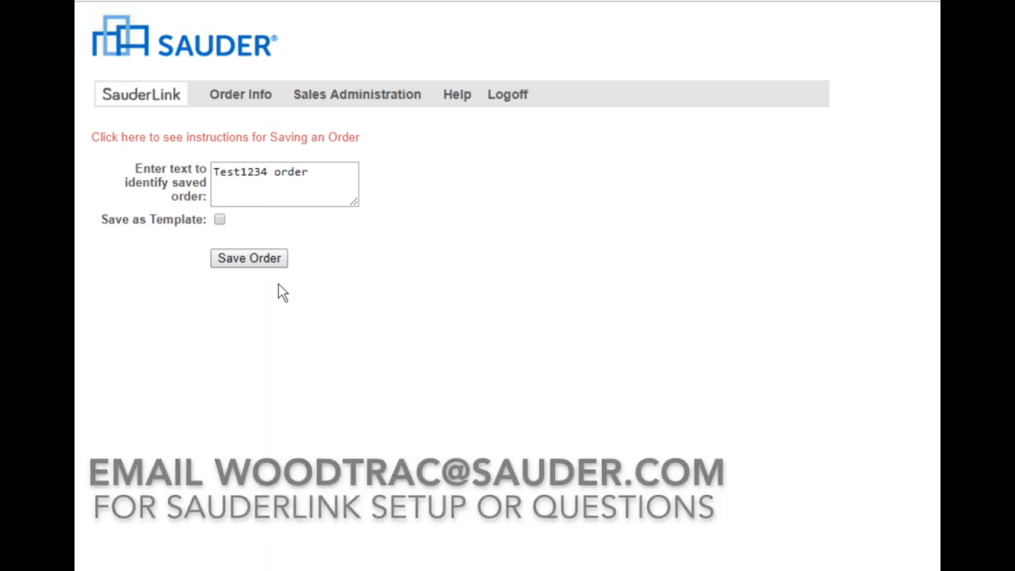
pyautogui.click(273, 262)
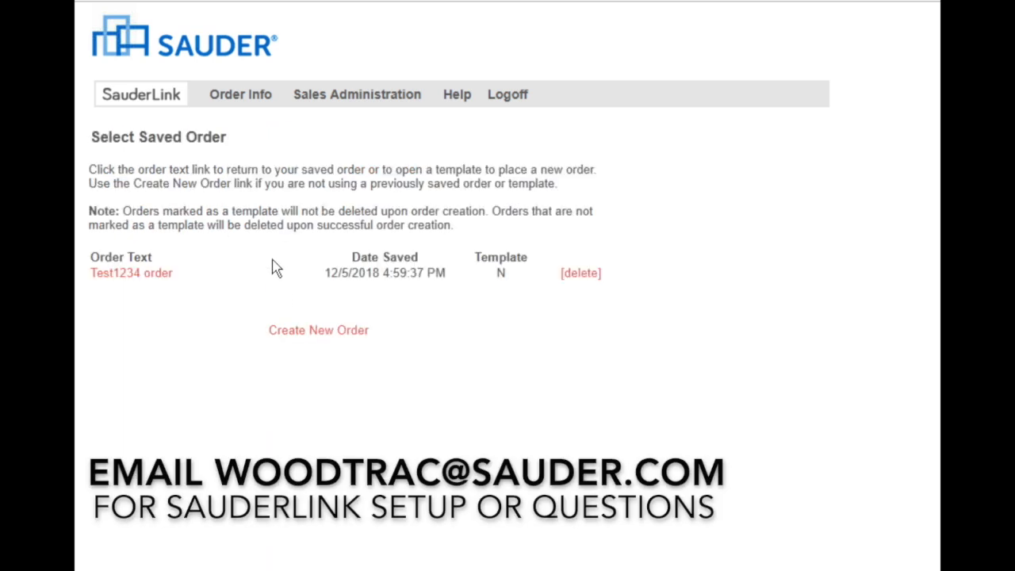